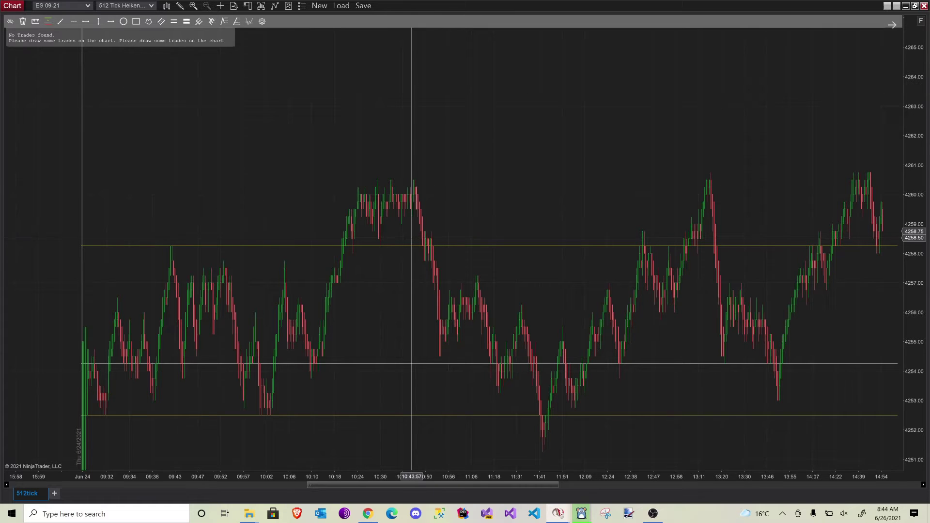
Step: Switch to Chrome and open the Indicators for NinjaTrader 8 collection on the TradeDevils website
{"action": "left_click", "coordinate": [368, 513]}
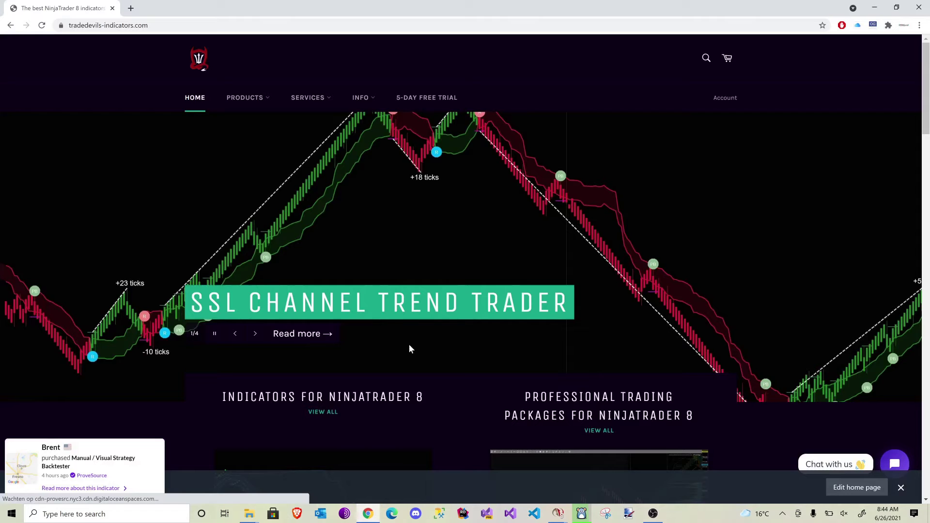
{"action": "left_click_drag", "start_coordinate": [73, 25], "coordinate": [159, 27]}
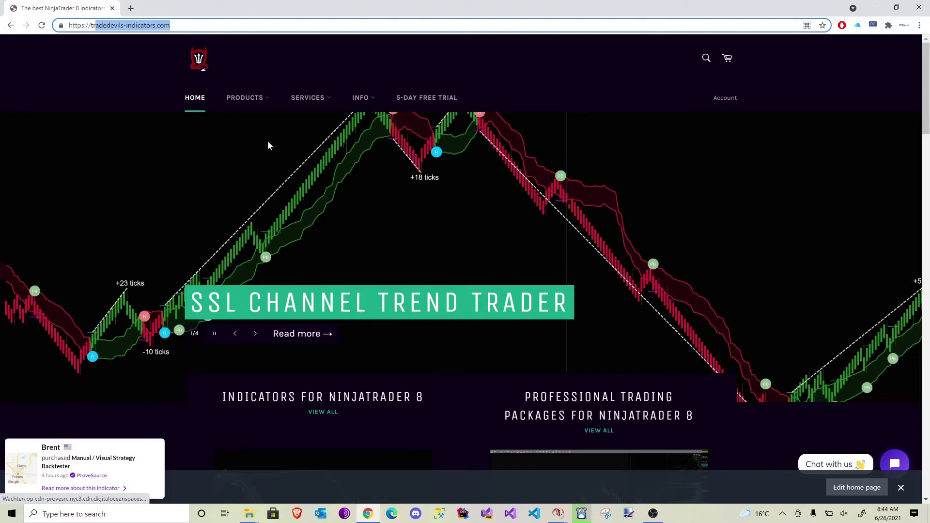
{"action": "left_click", "coordinate": [250, 99]}
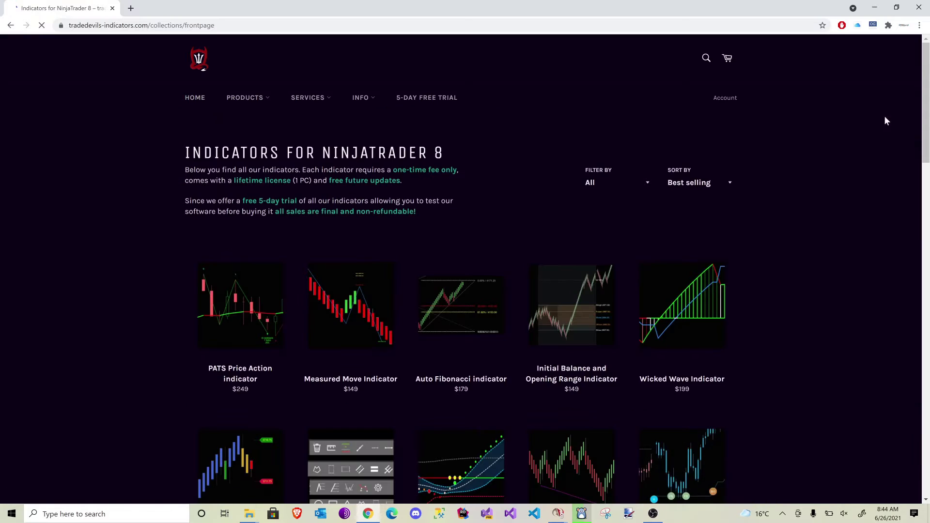
Step: Find the Manual / Visual Strategy Backtester in the indicator collection and view its product page
{"action": "scroll", "coordinate": [357, 331], "scroll_direction": "down", "scroll_amount": 1}
{"action": "scroll", "coordinate": [349, 252], "scroll_direction": "down", "scroll_amount": 2}
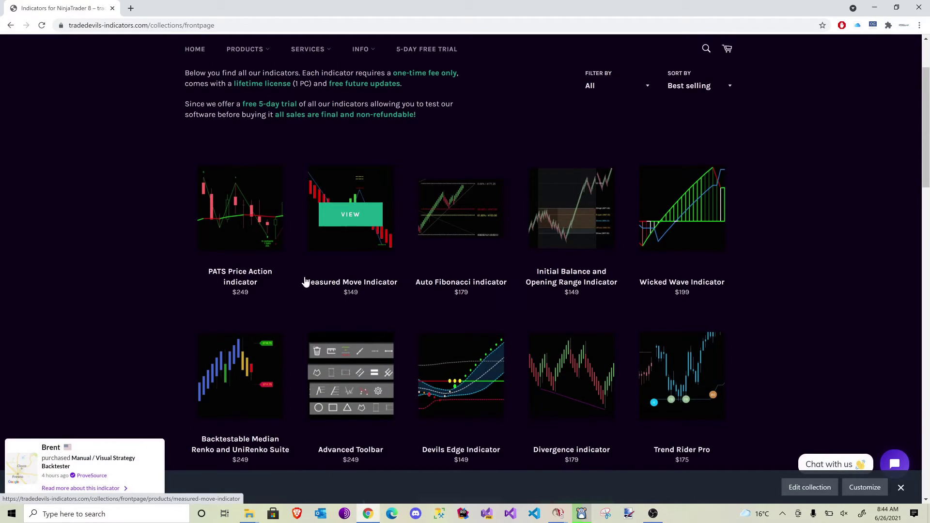
{"action": "scroll", "coordinate": [498, 368], "scroll_direction": "down", "scroll_amount": 5}
{"action": "scroll", "coordinate": [498, 348], "scroll_direction": "down", "scroll_amount": 7}
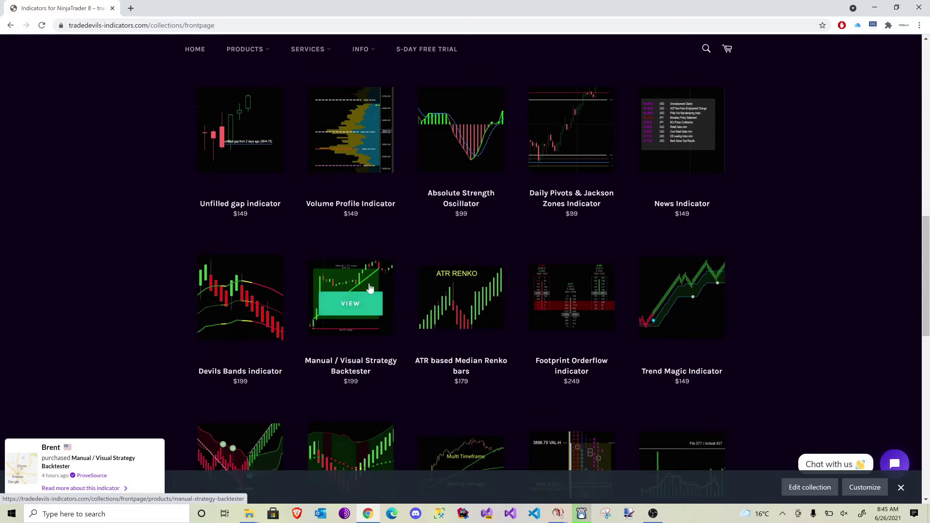
{"action": "left_click", "coordinate": [352, 303]}
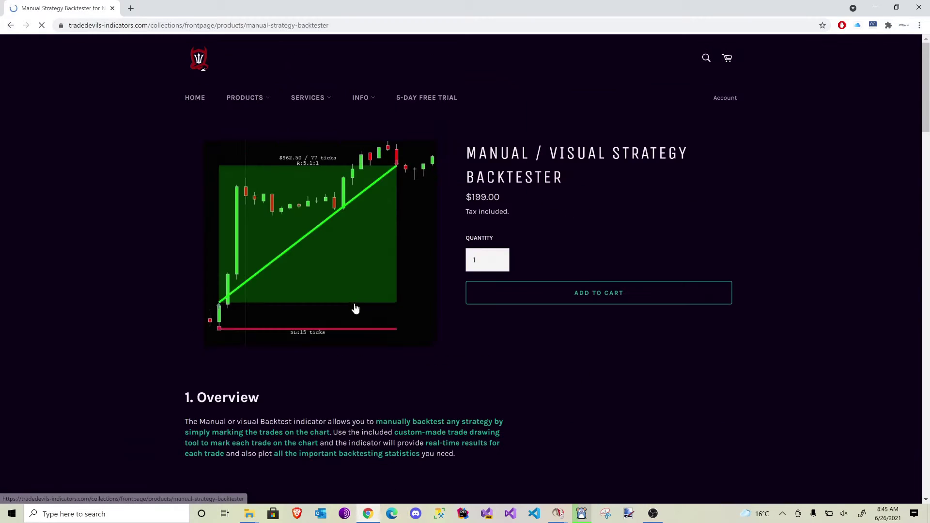
{"action": "scroll", "coordinate": [308, 357], "scroll_direction": "down", "scroll_amount": 2}
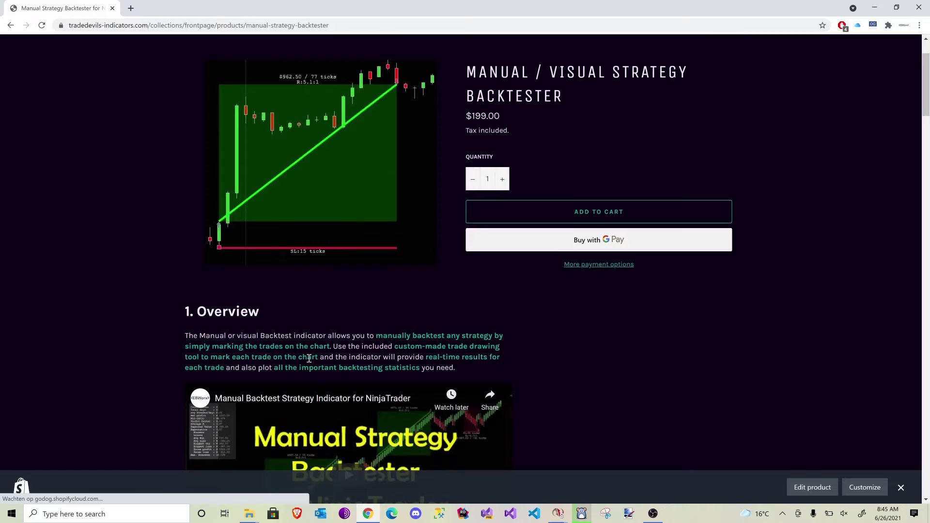
{"action": "scroll", "coordinate": [311, 341], "scroll_direction": "up", "scroll_amount": 1}
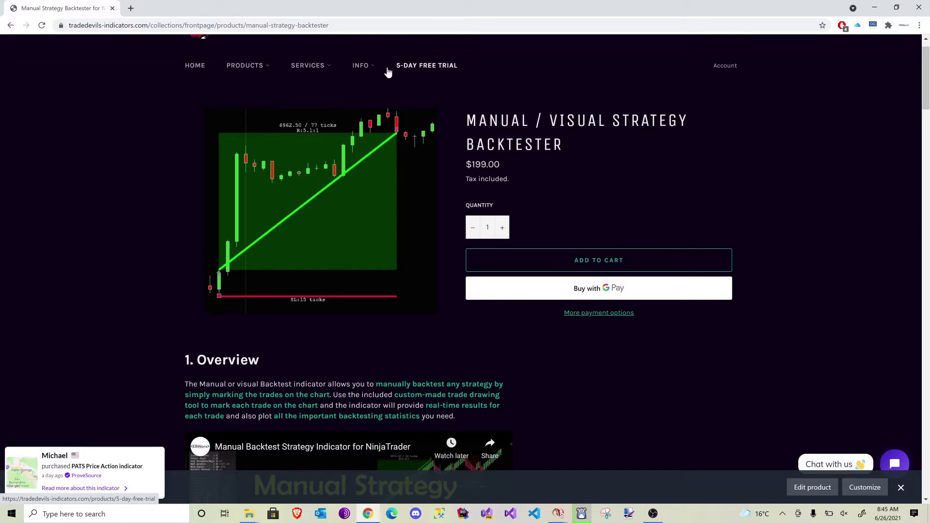
Step: Open the 5-day free trial page and read how to get and install the trial
{"action": "left_click", "coordinate": [407, 67]}
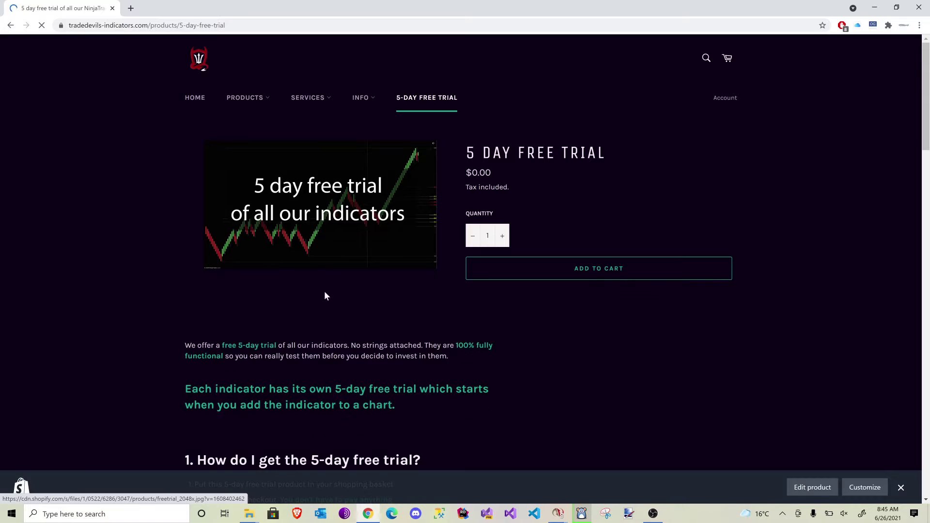
{"action": "scroll", "coordinate": [354, 233], "scroll_direction": "down", "scroll_amount": 1}
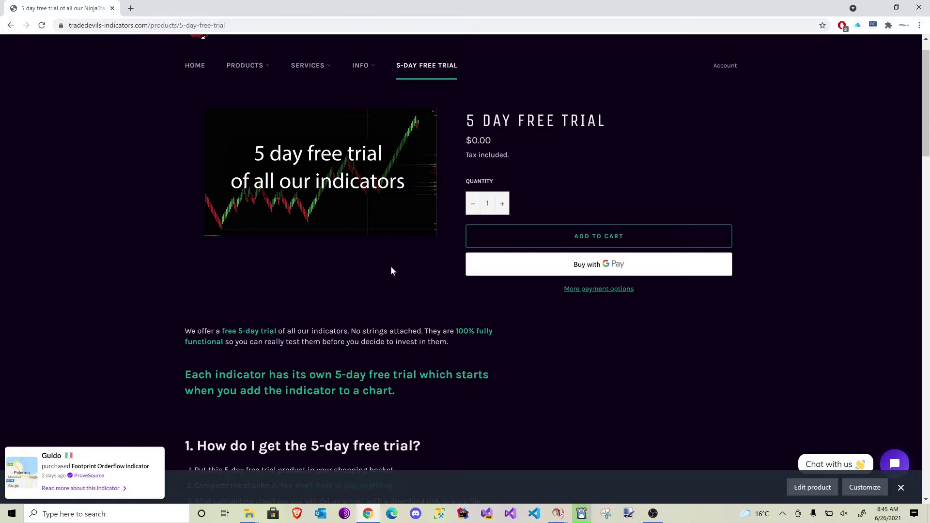
{"action": "scroll", "coordinate": [392, 264], "scroll_direction": "down", "scroll_amount": 3}
{"action": "scroll", "coordinate": [387, 262], "scroll_direction": "down", "scroll_amount": 2}
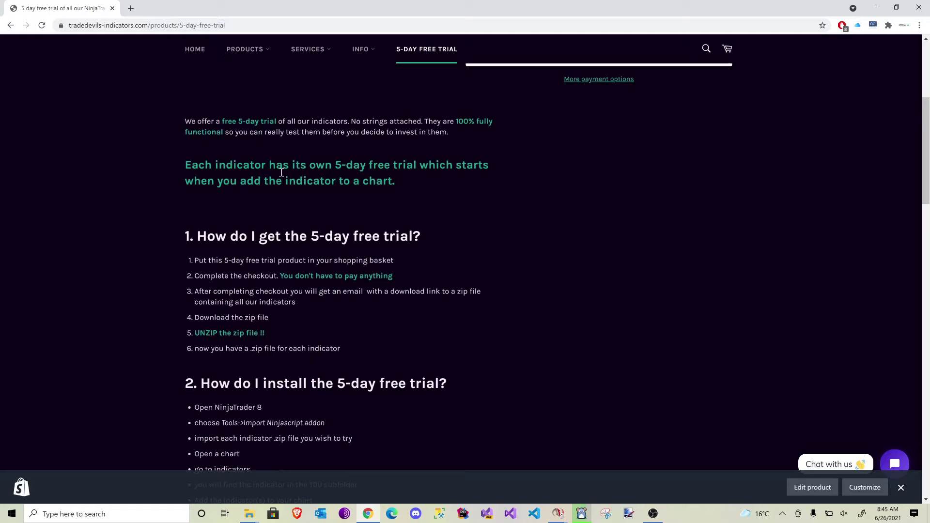
{"action": "left_click_drag", "start_coordinate": [234, 214], "coordinate": [387, 357]}
{"action": "scroll", "coordinate": [386, 356], "scroll_direction": "down", "scroll_amount": 7}
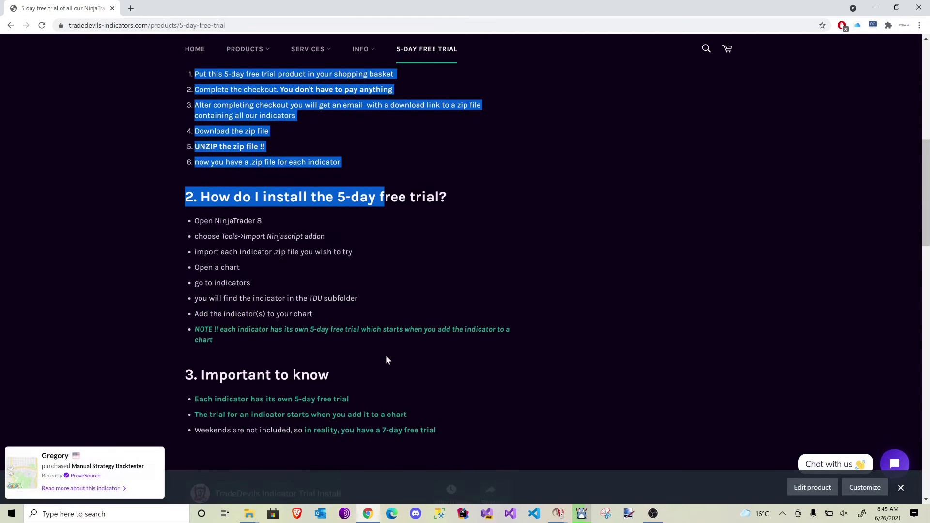
{"action": "scroll", "coordinate": [417, 186], "scroll_direction": "up", "scroll_amount": 7}
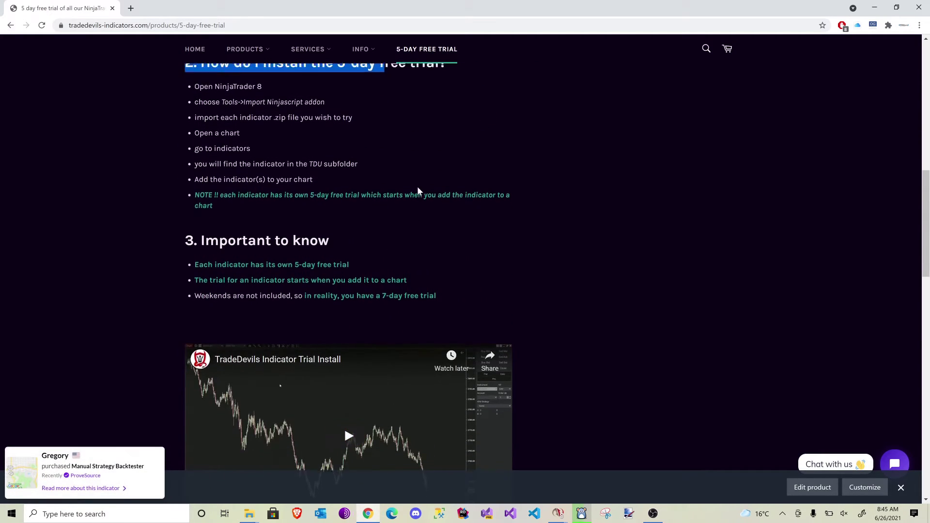
{"action": "scroll", "coordinate": [417, 186], "scroll_direction": "up", "scroll_amount": 5}
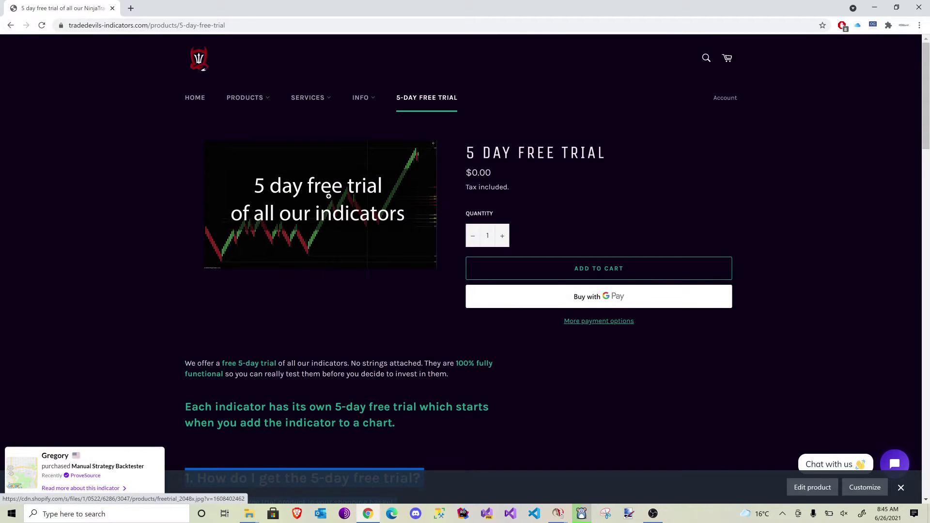
{"action": "left_click_drag", "start_coordinate": [275, 335], "coordinate": [443, 375]}
{"action": "left_click", "coordinate": [442, 376]}
{"action": "scroll", "coordinate": [444, 381], "scroll_direction": "down", "scroll_amount": 1}
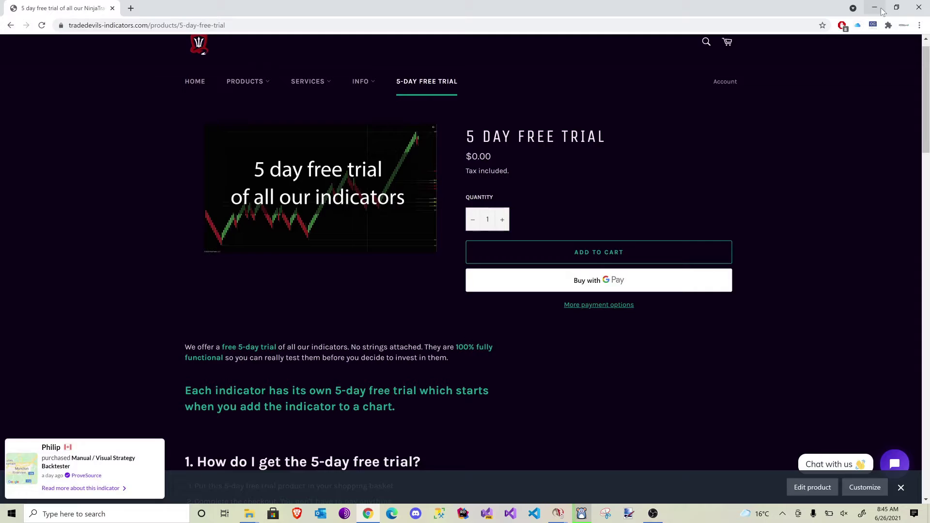
Step: Return to the NinjaTrader chart and dismiss the Facebook notification
{"action": "left_click", "coordinate": [880, 9]}
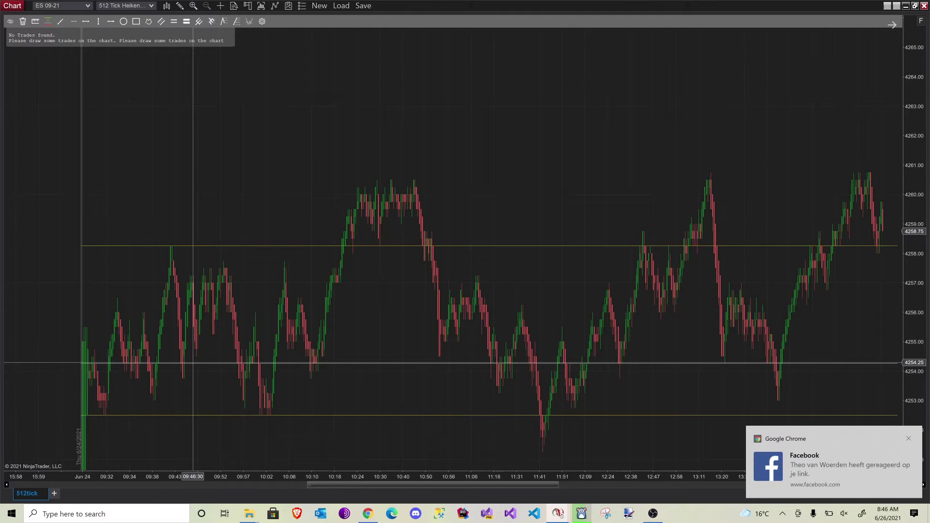
{"action": "left_click", "coordinate": [909, 438]}
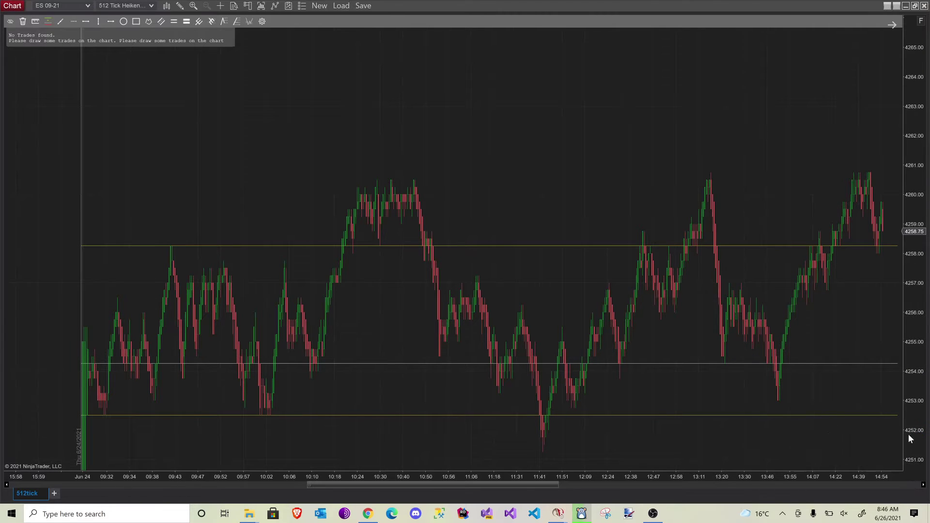
{"action": "key", "text": "alt+F4"}
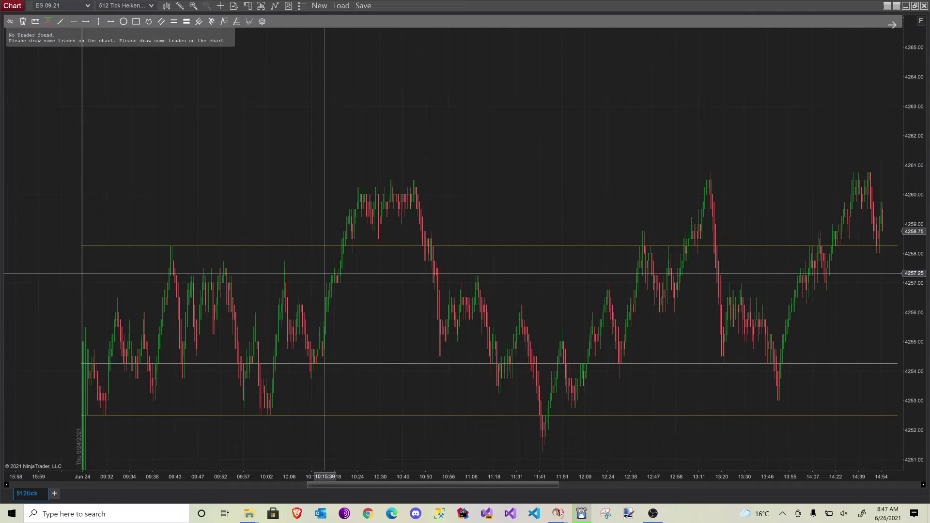
Step: Sketch an uptrend in the empty area above the candles with arrow lines: three rising swings, two pullbacks and a final steep drop
{"action": "left_click_drag", "start_coordinate": [551, 182], "coordinate": [432, 276]}
{"action": "left_click", "coordinate": [419, 276]}
{"action": "left_click", "coordinate": [460, 196]}
{"action": "left_click", "coordinate": [480, 231]}
{"action": "left_click", "coordinate": [527, 152]}
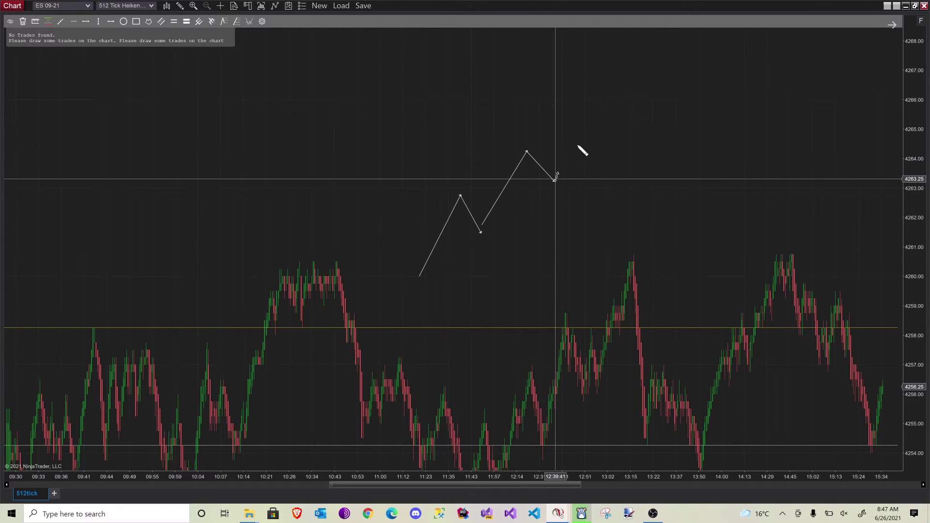
{"action": "left_click", "coordinate": [554, 180]}
{"action": "left_click", "coordinate": [600, 107]}
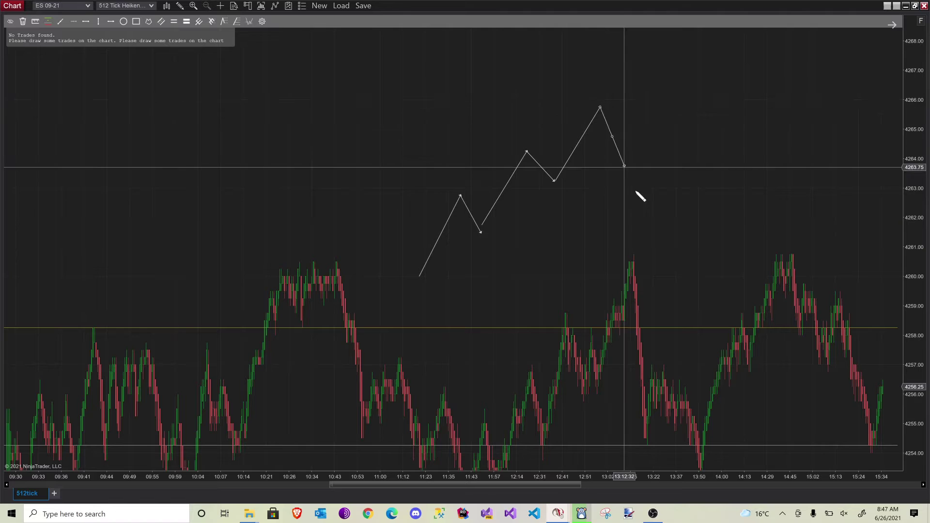
{"action": "left_click", "coordinate": [640, 210]}
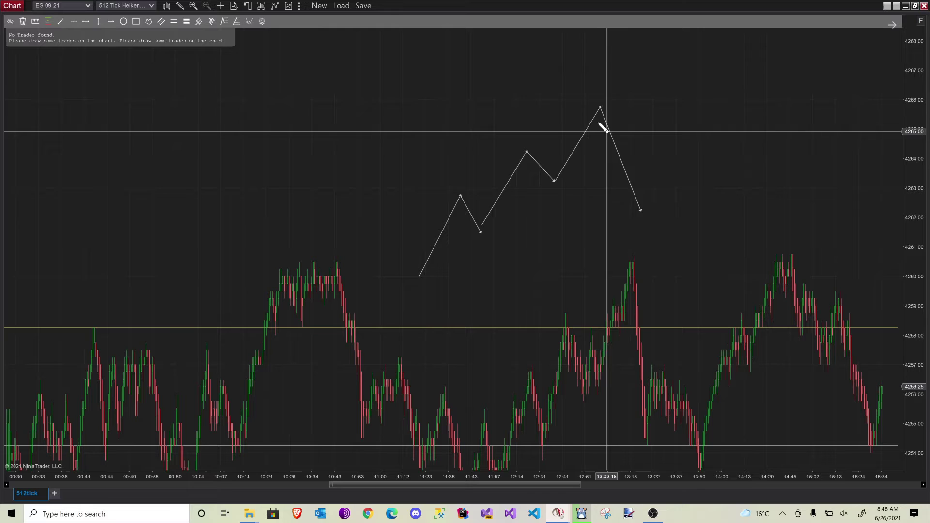
Step: Draw a Fibonacci from the sketched peak to the end of the drop, and try a trade range box from the 50% level
{"action": "left_click", "coordinate": [601, 107]}
{"action": "left_click", "coordinate": [654, 209]}
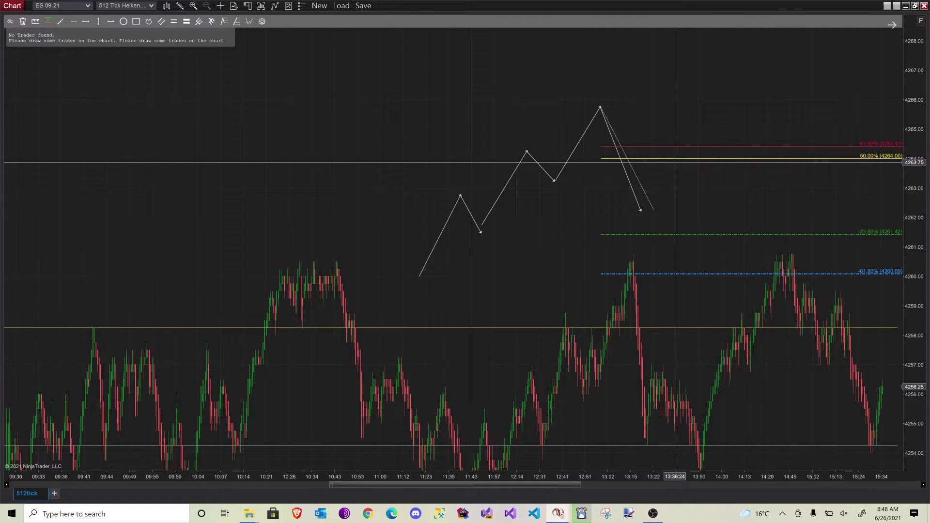
{"action": "left_click", "coordinate": [671, 159]}
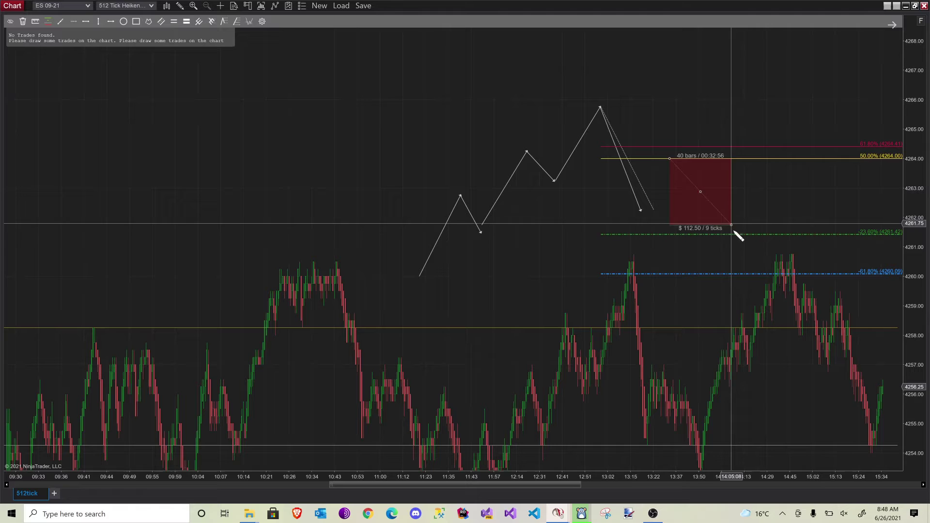
{"action": "key", "text": "Escape"}
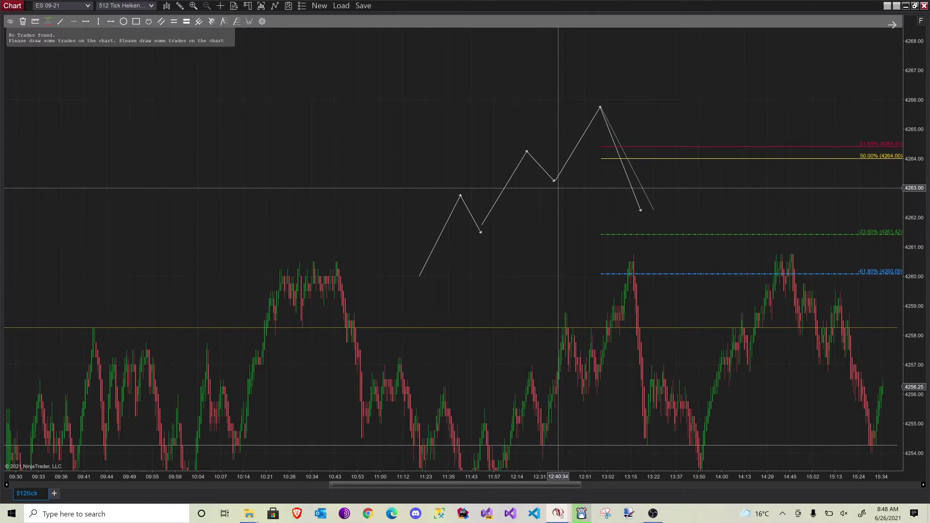
Step: Remove the sketched arrow lines and Fibonacci levels from the chart
{"action": "key", "text": "ctrl+Delete"}
{"action": "key", "text": "Return"}
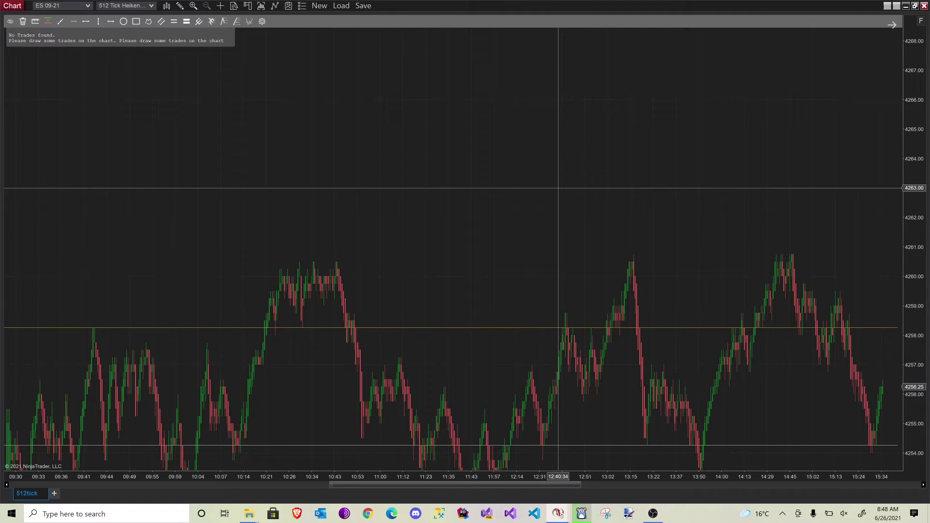
Step: Draw a TDU Long Trade on the rally starting near 10:11, about 20 ticks long with a stop loss of about 8 ticks
{"action": "left_click_drag", "start_coordinate": [425, 218], "coordinate": [441, 105]}
{"action": "left_click", "coordinate": [181, 6]}
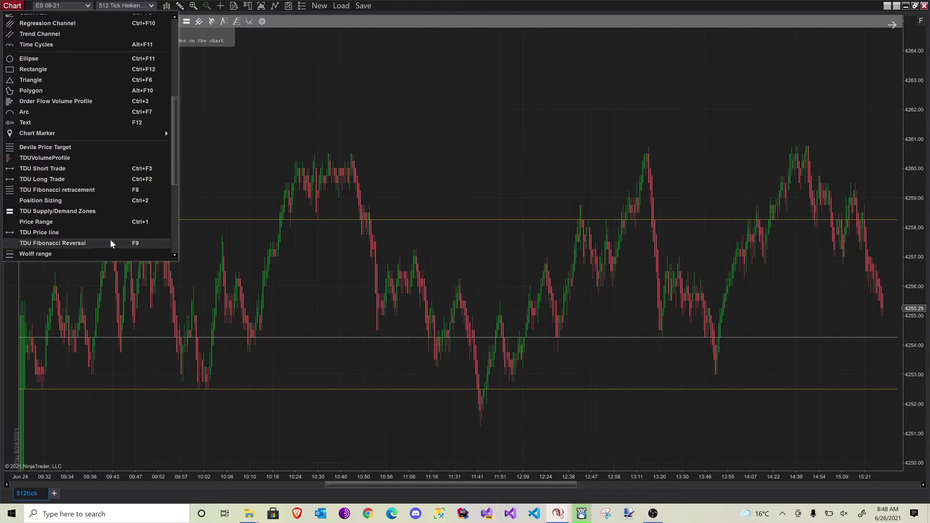
{"action": "left_click", "coordinate": [34, 180]}
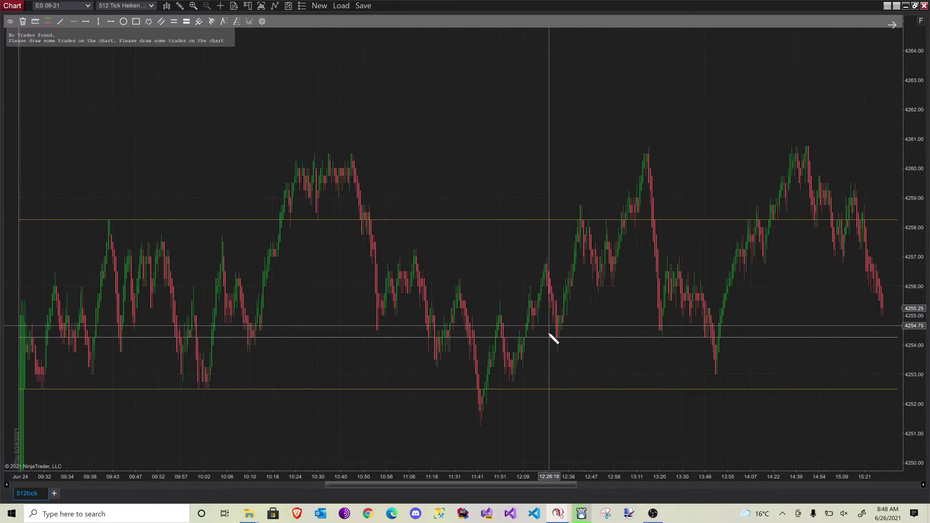
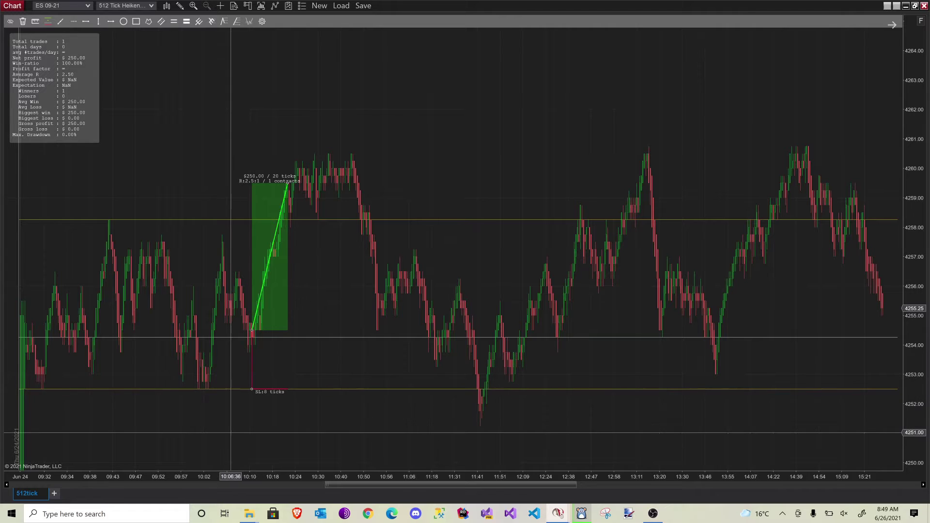
Step: In the long trade's properties, set Contracts to 3 and Stoploss to 12 ticks
{"action": "double_click", "coordinate": [252, 389]}
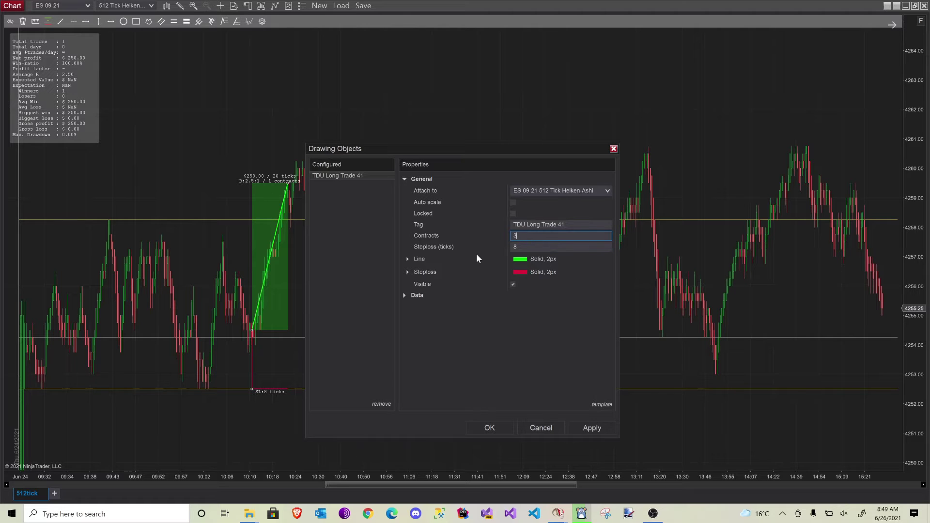
{"action": "type", "text": "3"}
{"action": "left_click", "coordinate": [537, 247]}
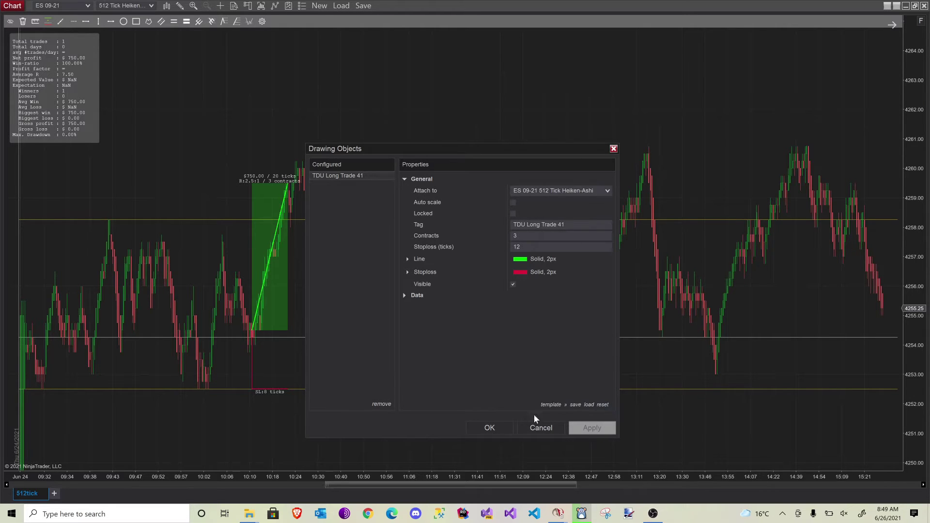
Step: View the template saving options for the long trade, cancel without saving, and close its properties with the changes accepted
{"action": "left_click", "coordinate": [575, 405]}
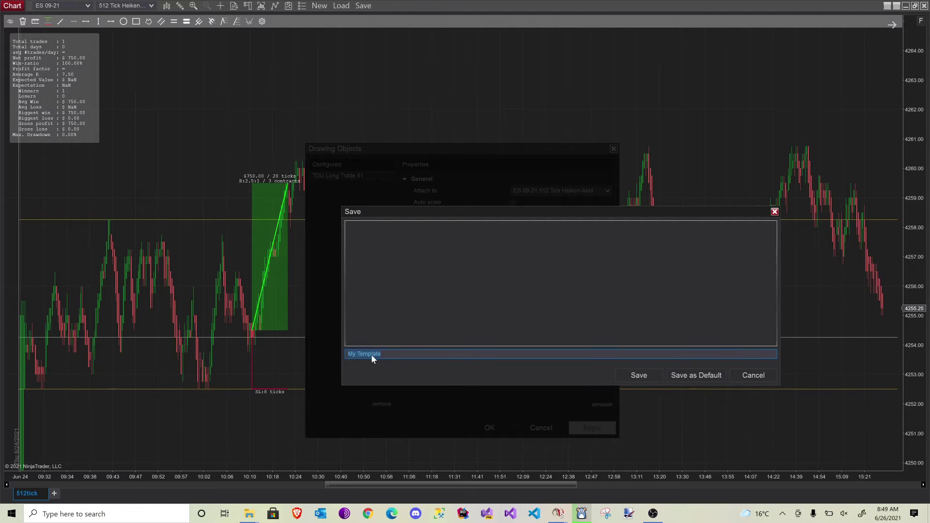
{"action": "left_click", "coordinate": [753, 374]}
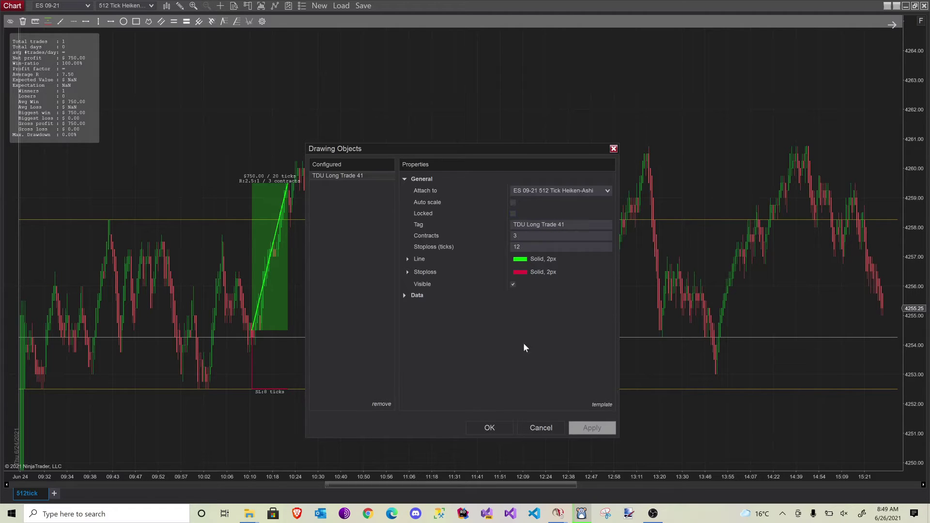
{"action": "left_click", "coordinate": [490, 427]}
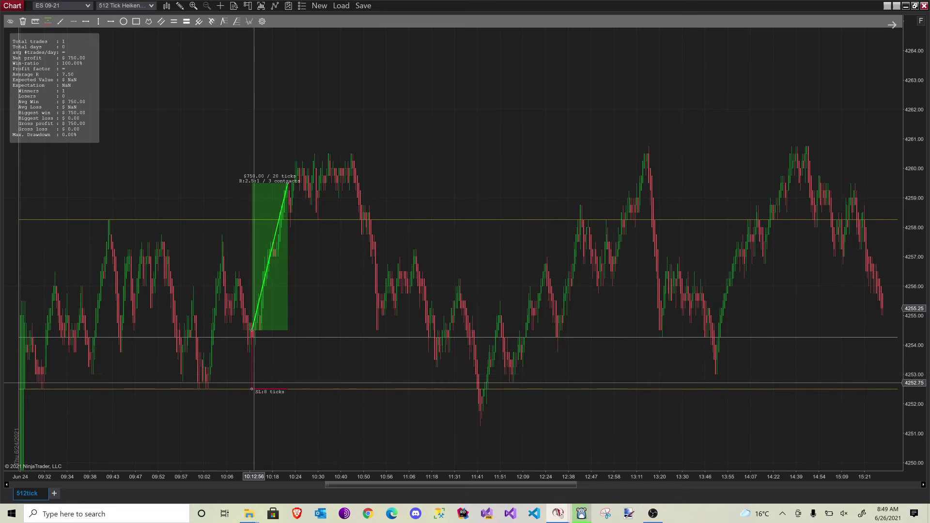
Step: Adjust the long trade's stop loss on the chart to 8 ticks and shift its entry point slightly later
{"action": "left_click_drag", "start_coordinate": [252, 388], "coordinate": [244, 415]}
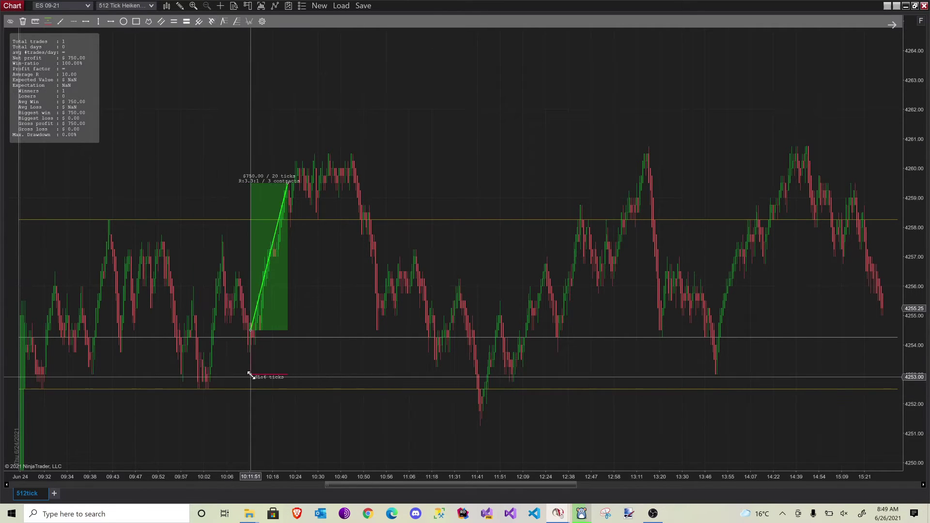
{"action": "left_click_drag", "start_coordinate": [252, 331], "coordinate": [255, 330]}
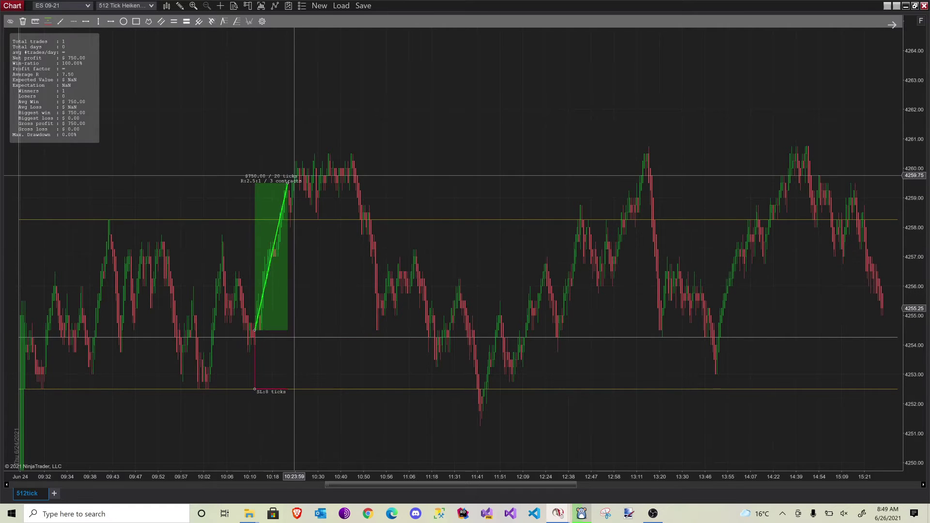
Step: Pull the long trade's exit down to its 8-tick stop loss, then delete the trade
{"action": "left_click_drag", "start_coordinate": [286, 184], "coordinate": [294, 191]}
{"action": "left_click_drag", "start_coordinate": [297, 276], "coordinate": [322, 390]}
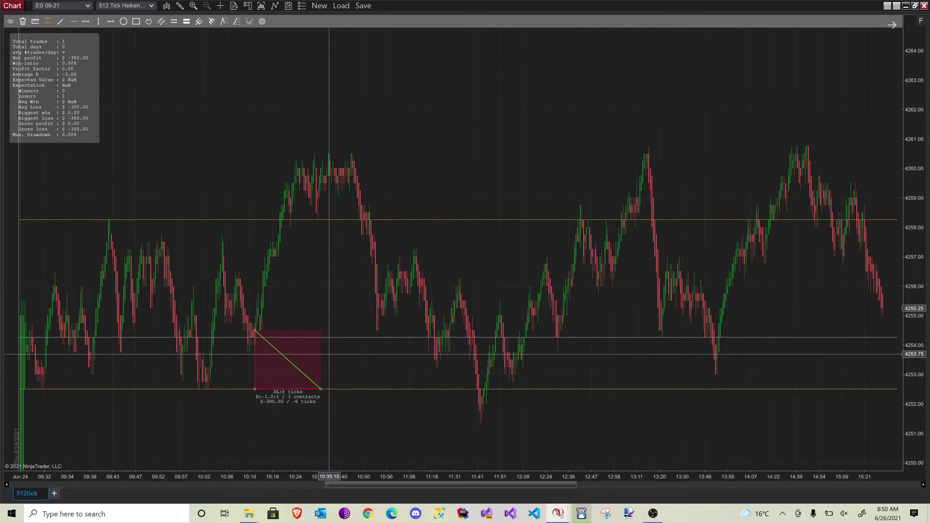
{"action": "key", "text": "Delete"}
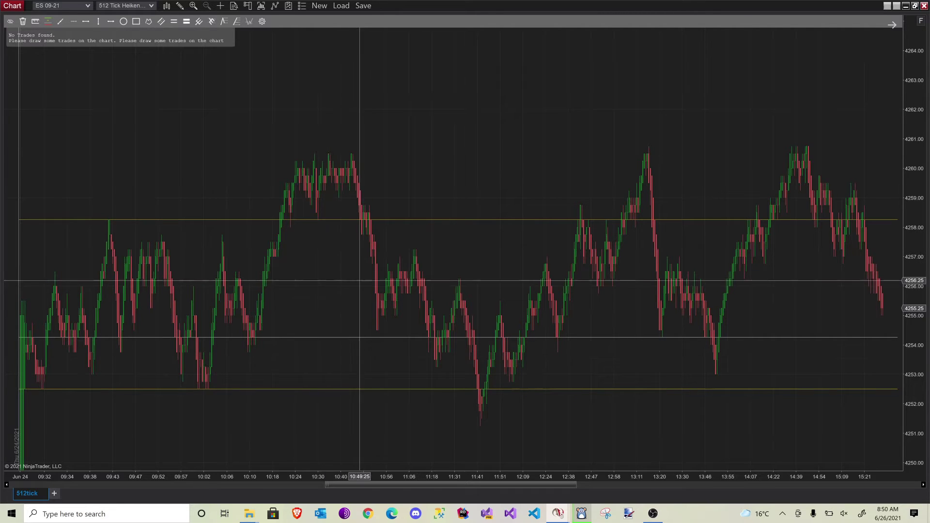
Step: Draw a TDU Short Trade on the decline from about 4257.25 near 11:08 to about 4252.25, about 20 ticks long
{"action": "left_click", "coordinate": [180, 5]}
{"action": "left_click", "coordinate": [79, 168]}
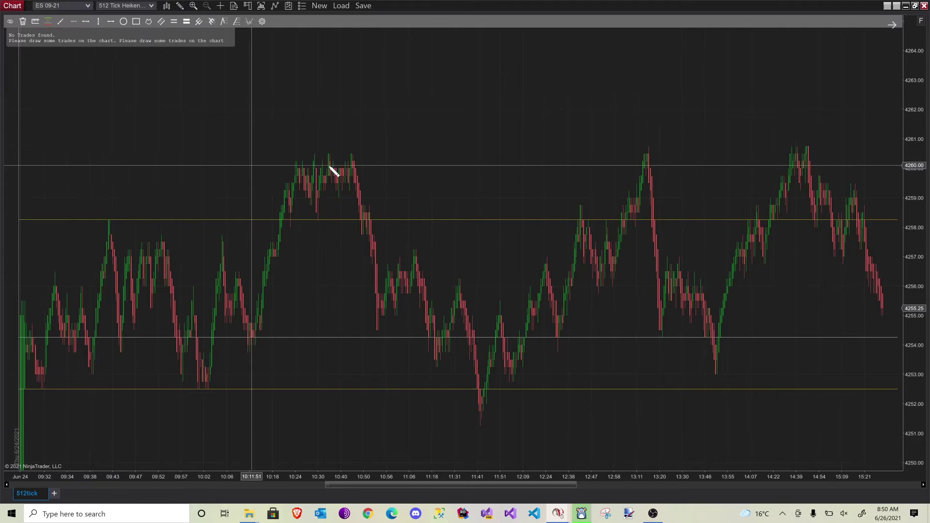
{"action": "left_click", "coordinate": [419, 250]}
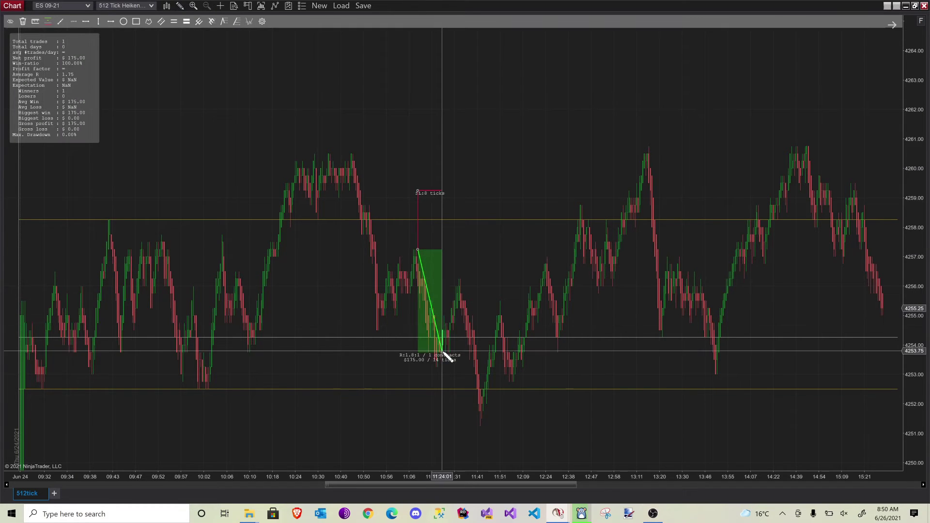
{"action": "left_click", "coordinate": [478, 396]}
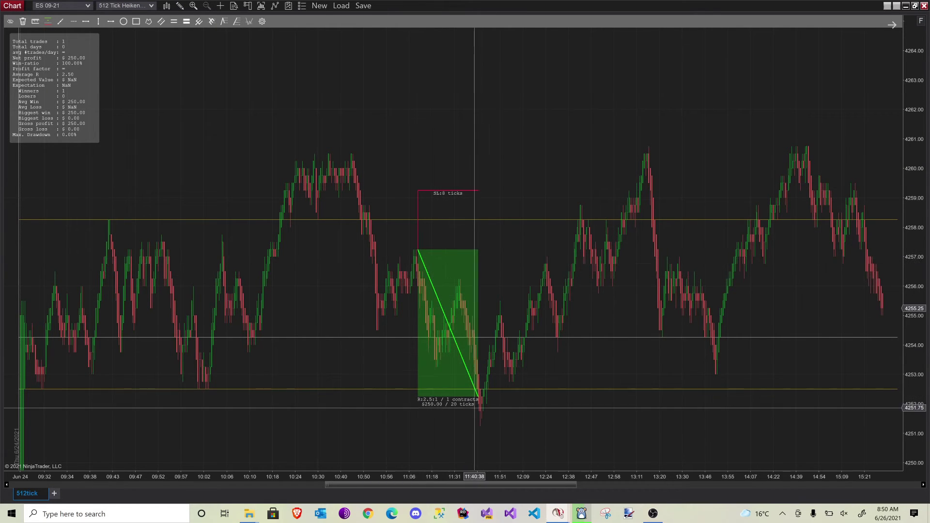
Step: Delete the short trade from the chart
{"action": "scroll", "coordinate": [381, 286], "scroll_direction": "up", "scroll_amount": 1}
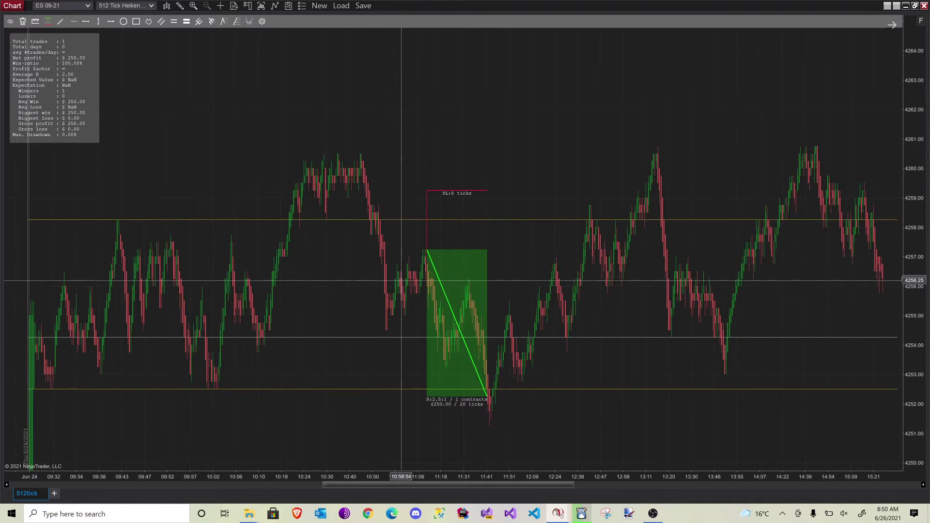
{"action": "scroll", "coordinate": [71, 24], "scroll_direction": "down", "scroll_amount": 1}
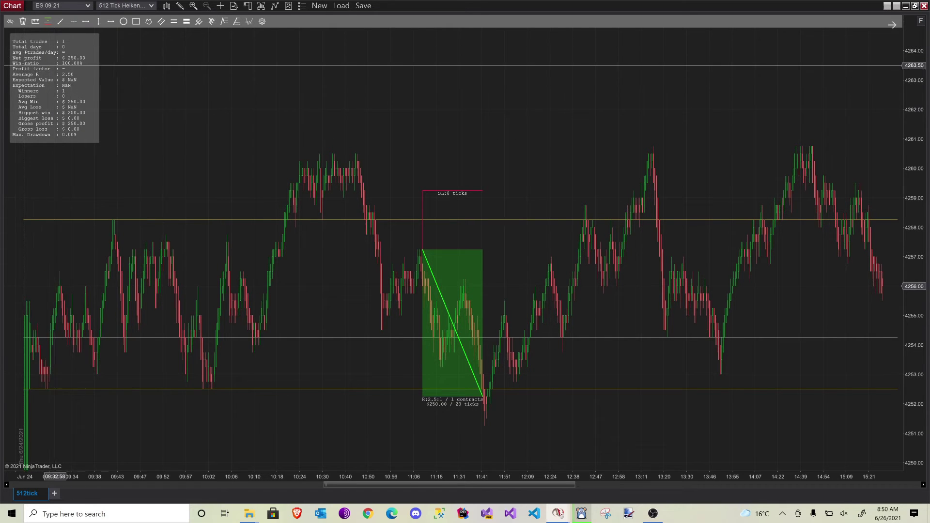
{"action": "scroll", "coordinate": [109, 75], "scroll_direction": "down", "scroll_amount": 1}
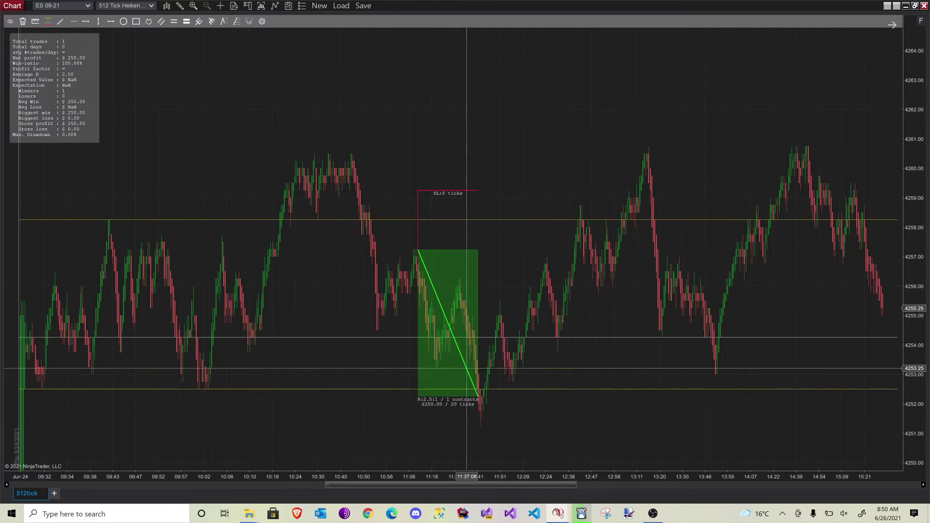
{"action": "scroll", "coordinate": [373, 256], "scroll_direction": "up", "scroll_amount": 1}
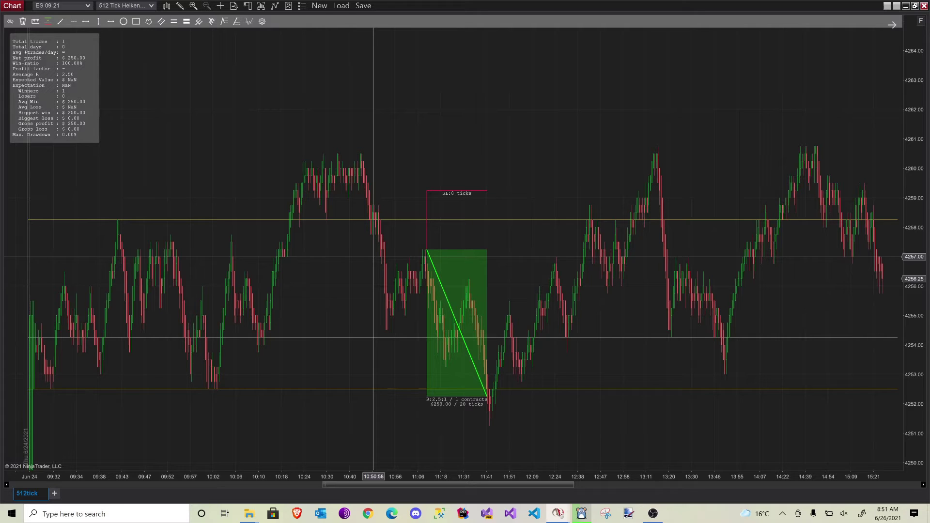
{"action": "key", "text": "ctrl+Delete"}
{"action": "key", "text": "Return"}
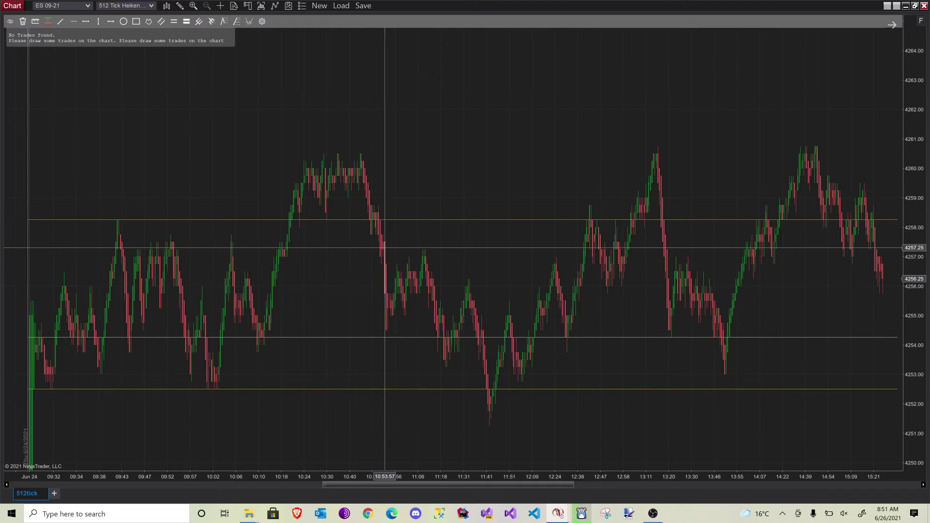
Step: Draw a TDU Fibonacci retracement over the decline from about 4257.75 near 09:52 to about 4252.75 near 09:58
{"action": "scroll", "coordinate": [385, 248], "scroll_direction": "up", "scroll_amount": 5}
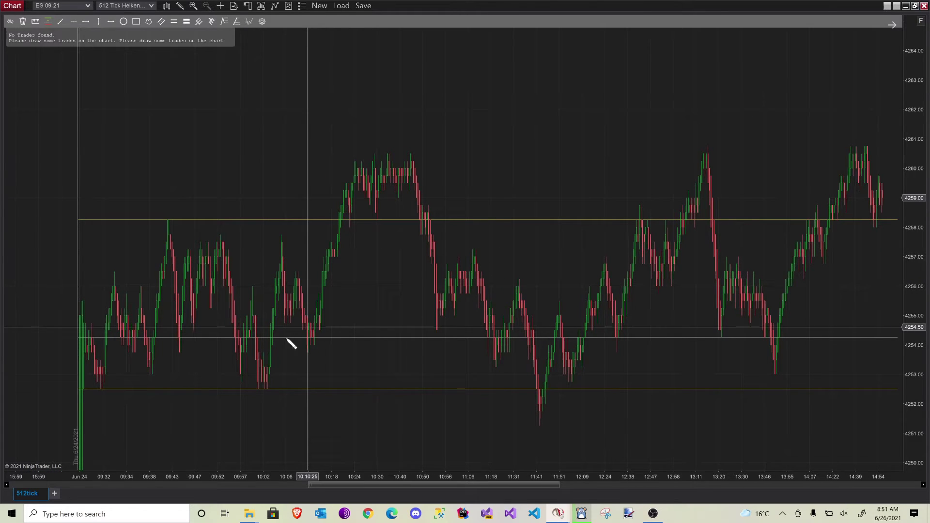
{"action": "left_click", "coordinate": [104, 389]}
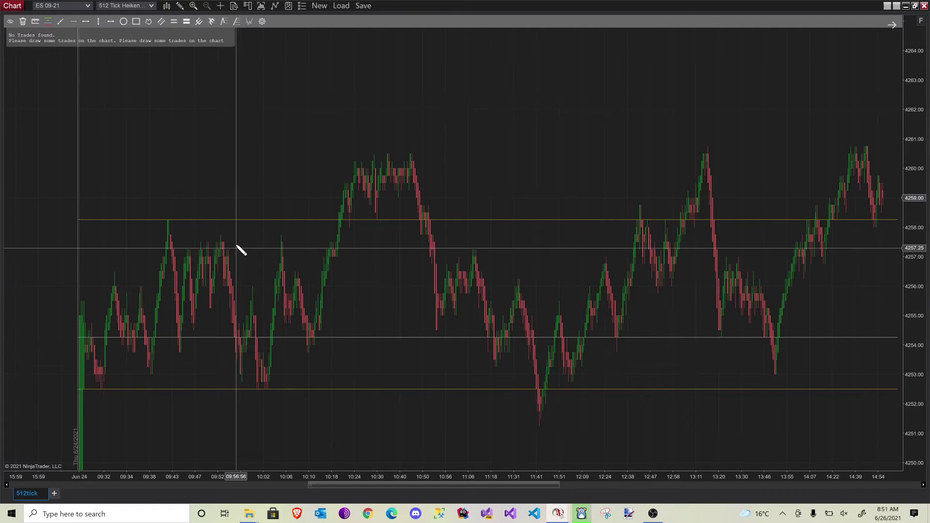
{"action": "left_click", "coordinate": [220, 234]}
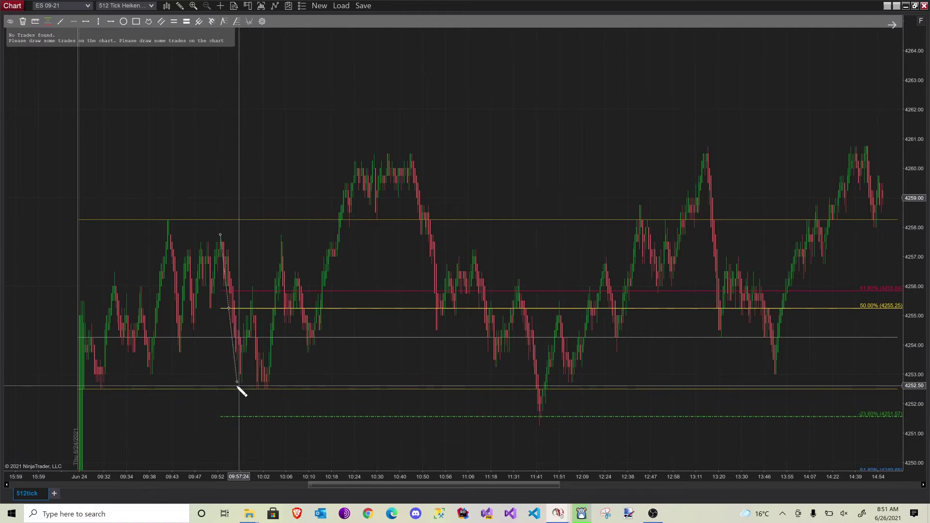
{"action": "left_click", "coordinate": [243, 380]}
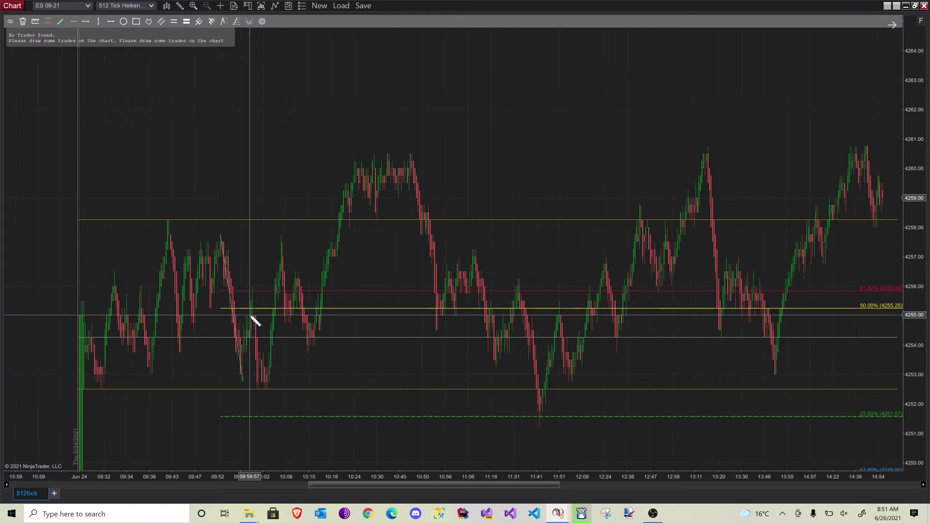
Step: Draw a TDU Short Trade from 4255.00 near 10:00 to its 8-tick stop near 10:06 and set its Contracts to 3
{"action": "mouse_move", "coordinate": [253, 318]}
{"action": "left_mouse_down"}
{"action": "mouse_move", "coordinate": [268, 385]}
{"action": "mouse_move", "coordinate": [280, 395]}
{"action": "mouse_move", "coordinate": [294, 361]}
{"action": "mouse_move", "coordinate": [284, 271]}
{"action": "mouse_move", "coordinate": [293, 260]}
{"action": "left_mouse_up"}
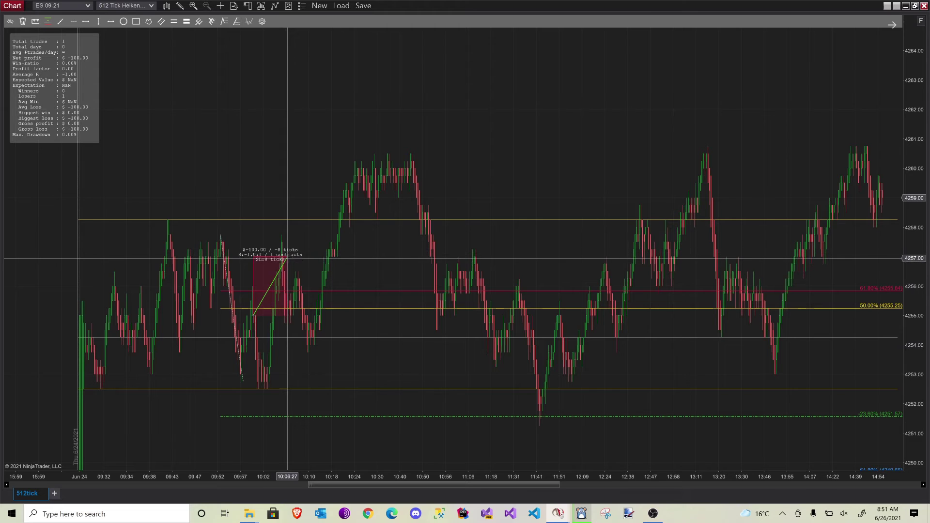
{"action": "double_click", "coordinate": [287, 259]}
{"action": "left_click", "coordinate": [525, 233]}
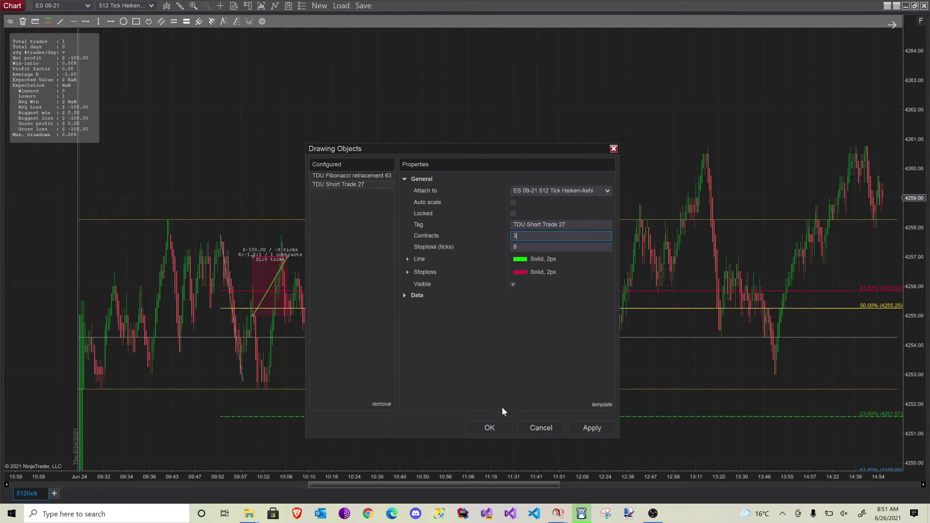
{"action": "left_click", "coordinate": [489, 427]}
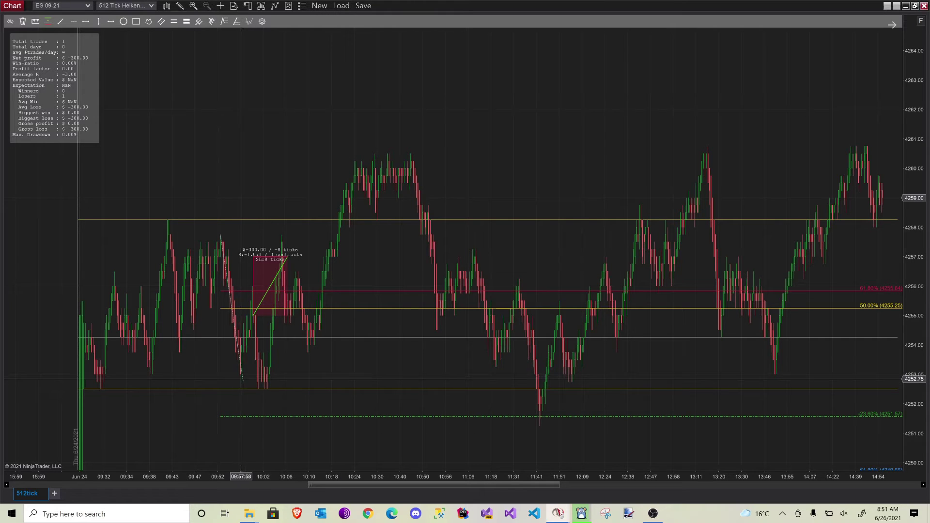
Step: Replace the Fibonacci retracement with a new one over the rally from about 4252.50 near 10:03 to about 4257.75 near 10:05
{"action": "key", "text": "Delete"}
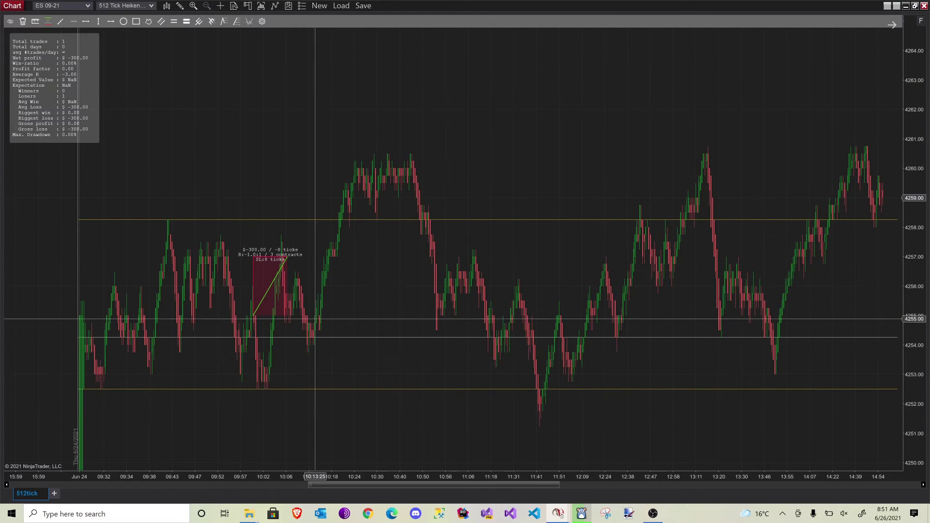
{"action": "scroll", "coordinate": [349, 310], "scroll_direction": "up", "scroll_amount": 1}
{"action": "left_click_drag", "start_coordinate": [423, 478], "coordinate": [296, 480]}
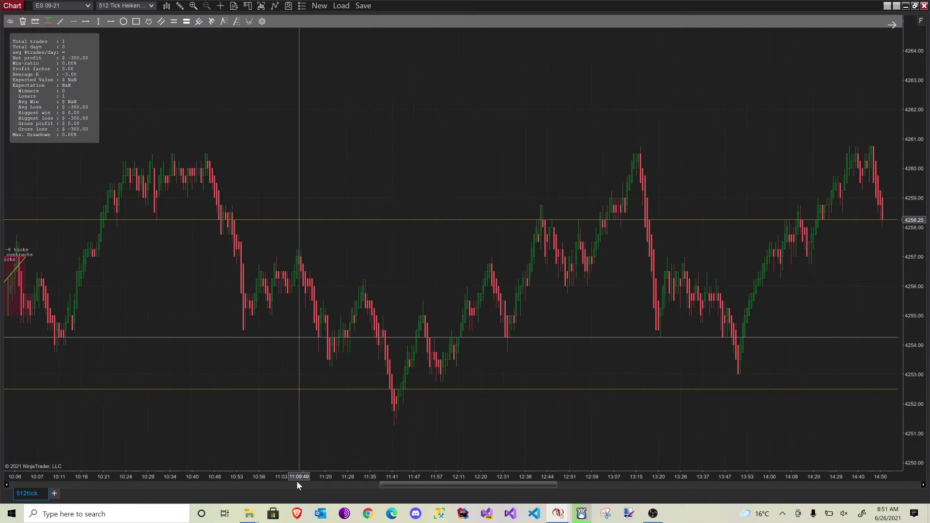
{"action": "scroll", "coordinate": [309, 426], "scroll_direction": "up", "scroll_amount": 9}
{"action": "scroll", "coordinate": [309, 426], "scroll_direction": "up", "scroll_amount": 10}
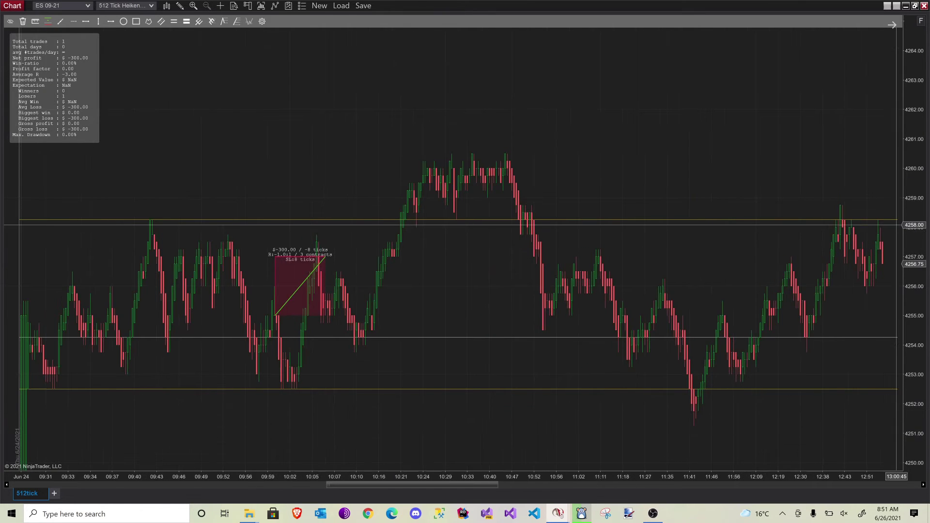
{"action": "left_click_drag", "start_coordinate": [921, 239], "coordinate": [920, 175]}
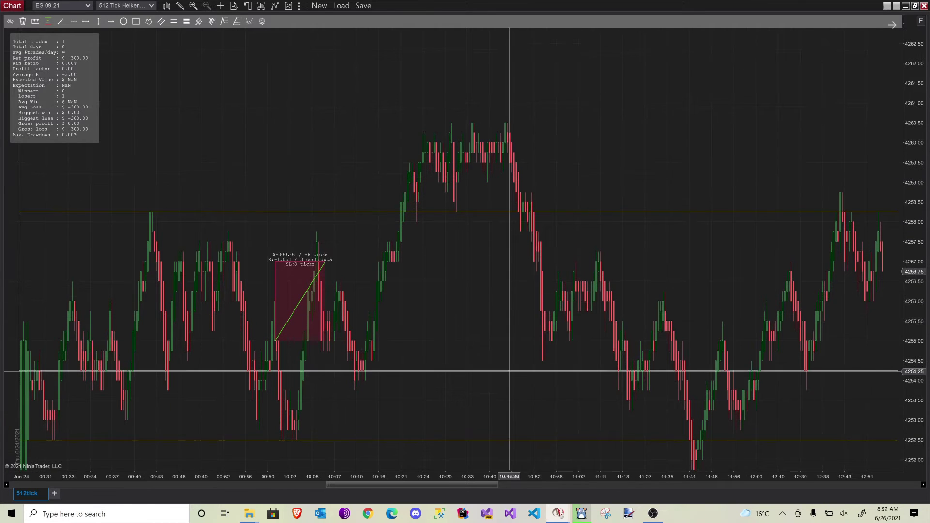
{"action": "left_click_drag", "start_coordinate": [291, 140], "coordinate": [294, 112]}
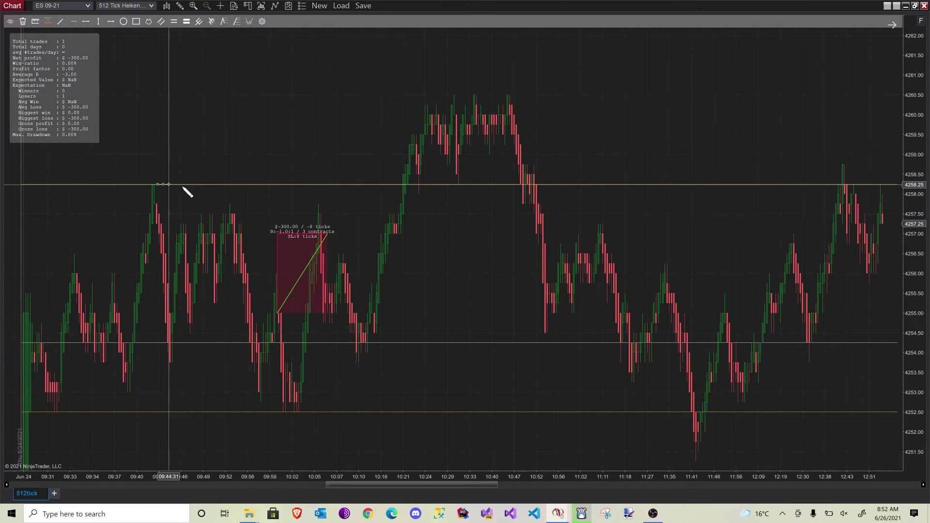
{"action": "left_click", "coordinate": [157, 184]}
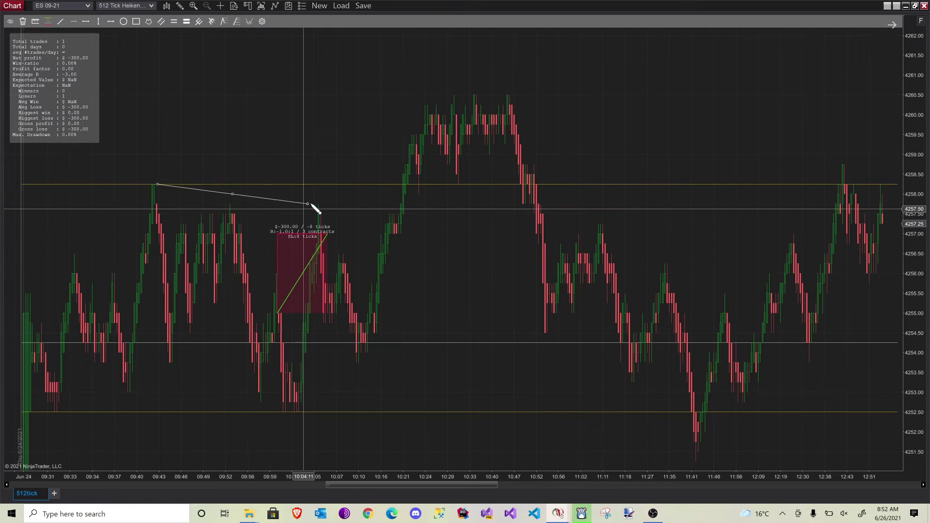
{"action": "key", "text": "Escape"}
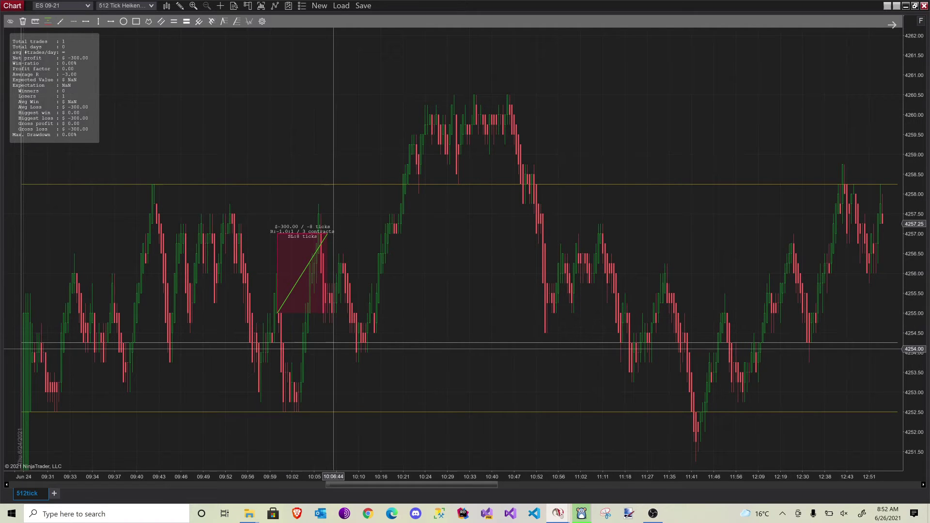
{"action": "left_click", "coordinate": [298, 411]}
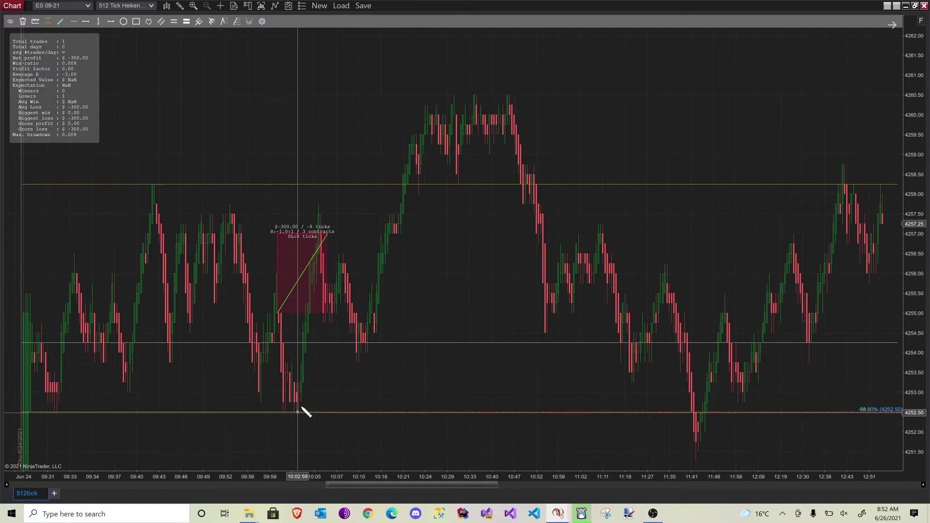
{"action": "left_click", "coordinate": [320, 205]}
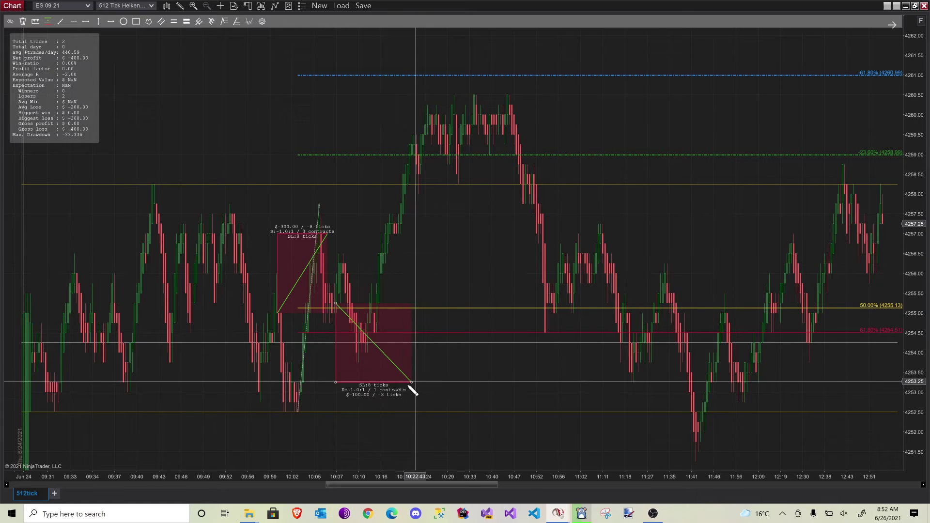
Step: Draw a TDU Long Trade from 4255.25 near 10:07 to 4258.25, about 12 ticks long, and set its Contracts to 2
{"action": "left_click_drag", "start_coordinate": [401, 223], "coordinate": [402, 195]}
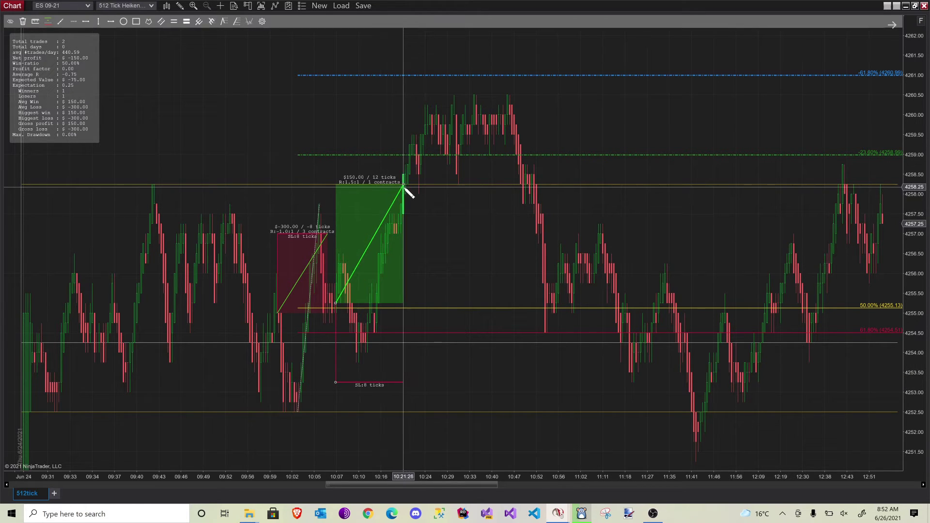
{"action": "double_click", "coordinate": [405, 186]}
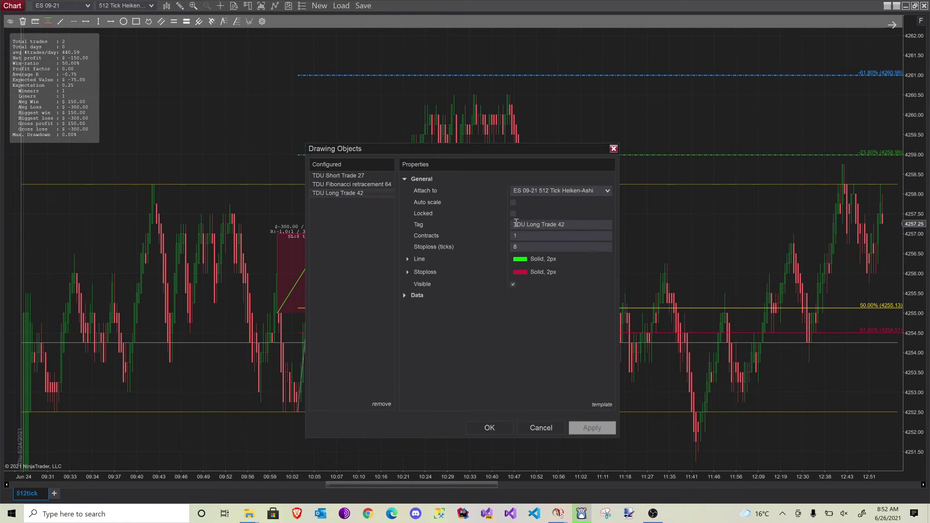
{"action": "left_click", "coordinate": [504, 423]}
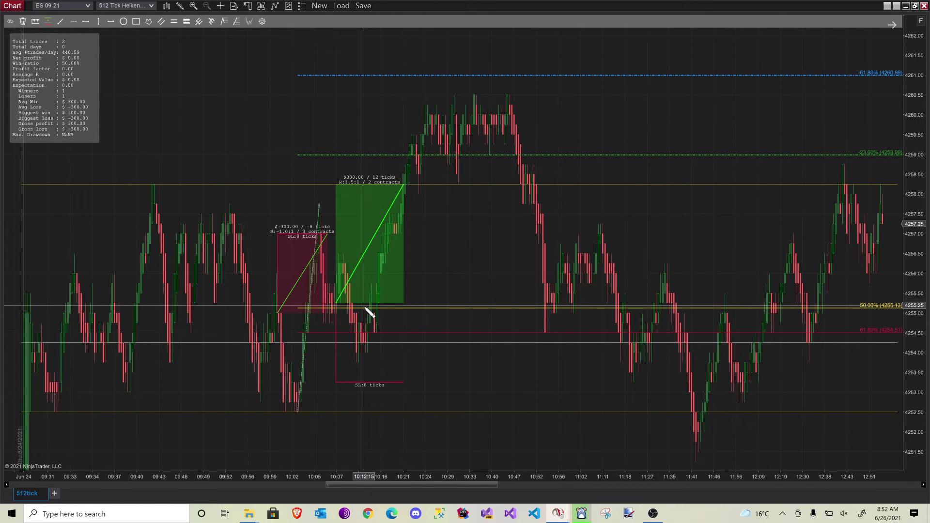
Step: Draw a second TDU Long Trade from the same 4255.25 entry near 10:07, about 16 ticks up to 4259.25
{"action": "left_click", "coordinate": [335, 304]}
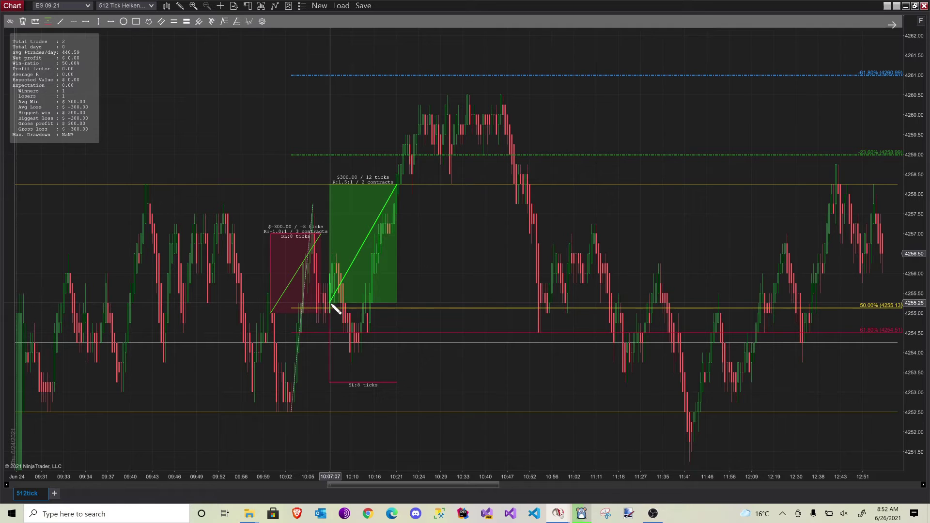
{"action": "left_click", "coordinate": [386, 233]}
{"action": "left_click_drag", "start_coordinate": [388, 233], "coordinate": [432, 144]}
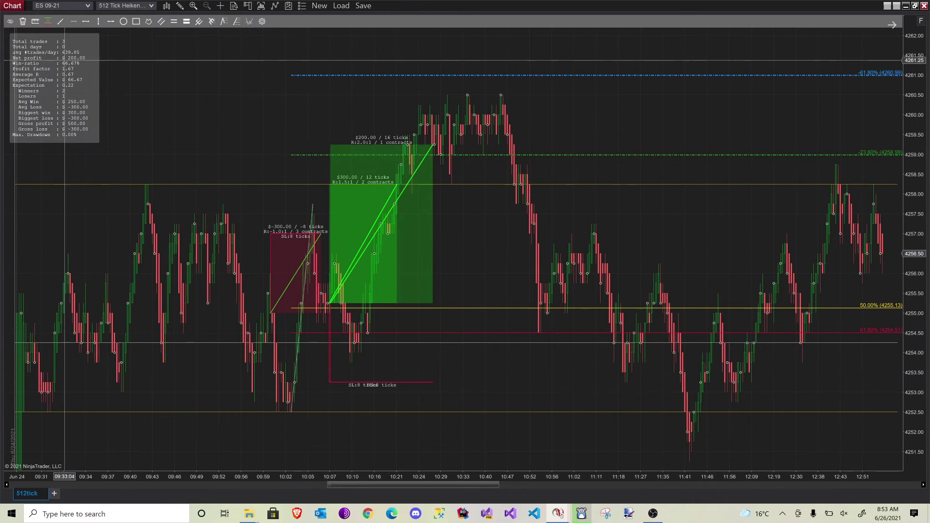
Step: Delete the Fibonacci retracement drawn over the rally from 10:03 to 10:05
{"action": "key", "text": "Delete"}
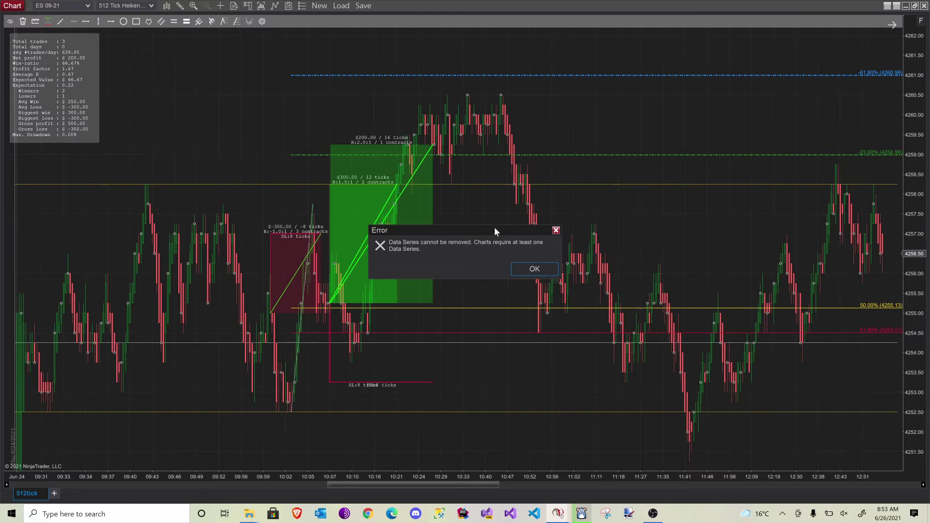
{"action": "left_click", "coordinate": [534, 270]}
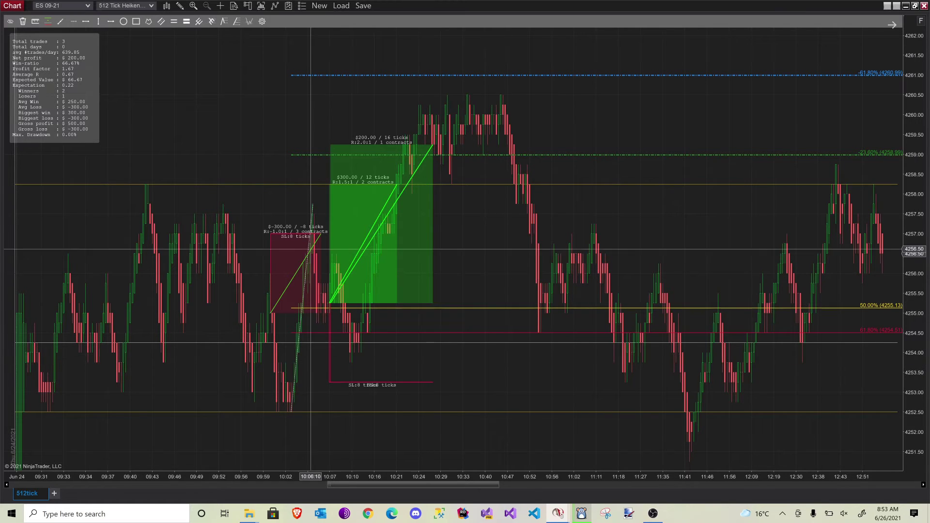
{"action": "key", "text": "Delete"}
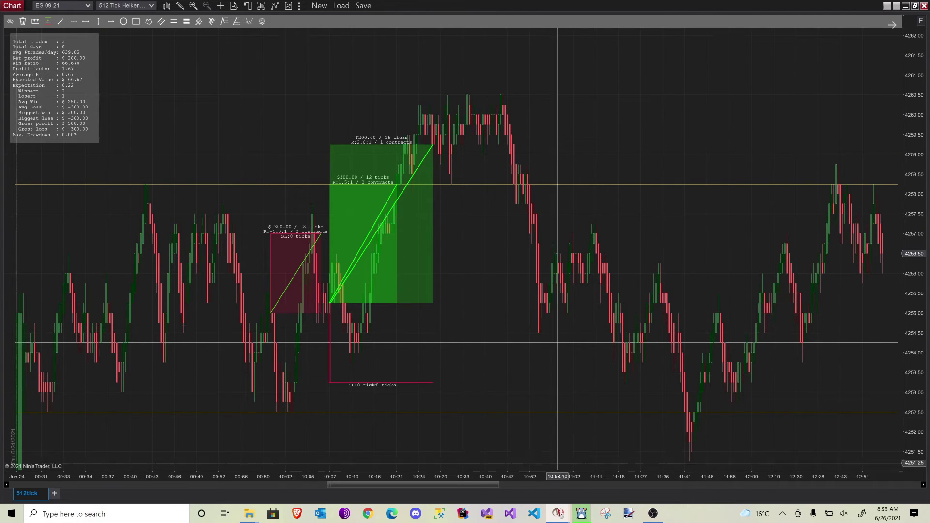
{"action": "left_click_drag", "start_coordinate": [585, 477], "coordinate": [507, 487]}
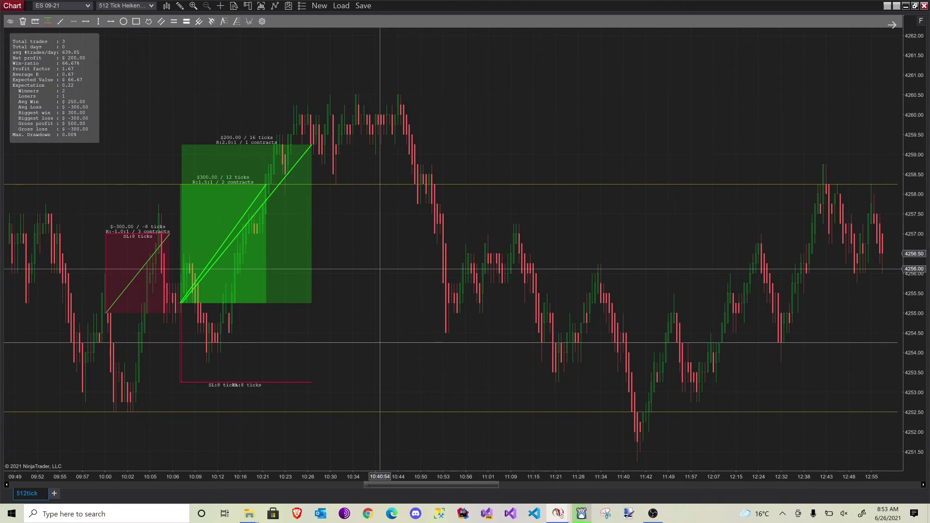
Step: Try Fibonacci retracements over the rally from about 4253.75 near 10:11 and the drop from about 4260.50 near 10:44
{"action": "left_click", "coordinate": [211, 361]}
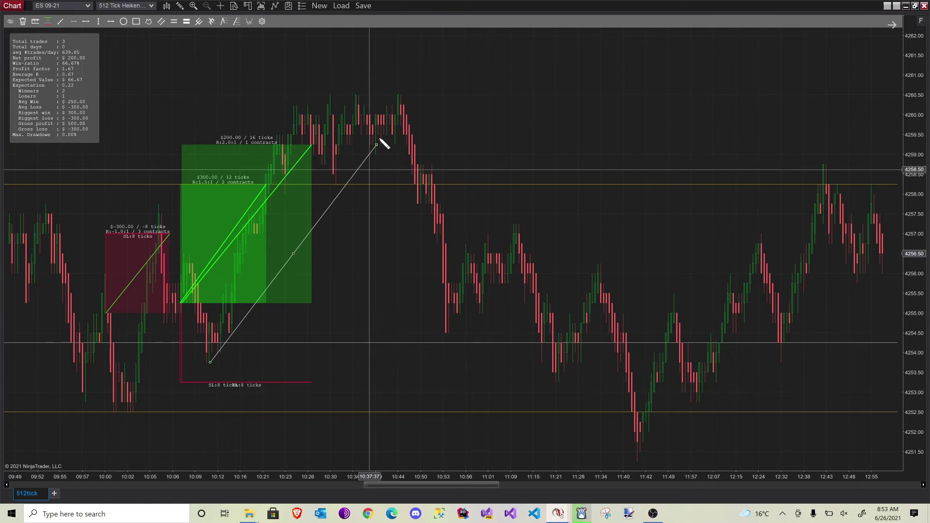
{"action": "left_click", "coordinate": [407, 65]}
{"action": "left_click_drag", "start_coordinate": [407, 68], "coordinate": [393, 94]}
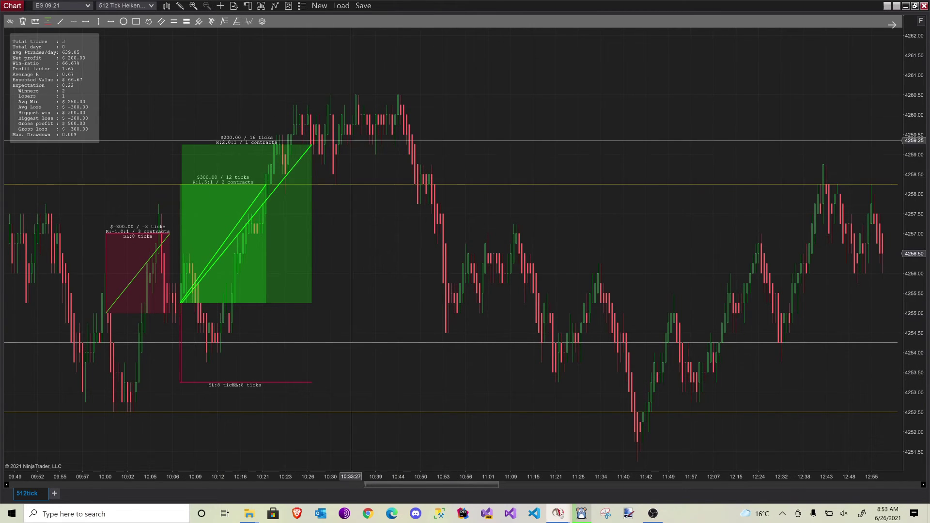
{"action": "left_click", "coordinate": [395, 95]}
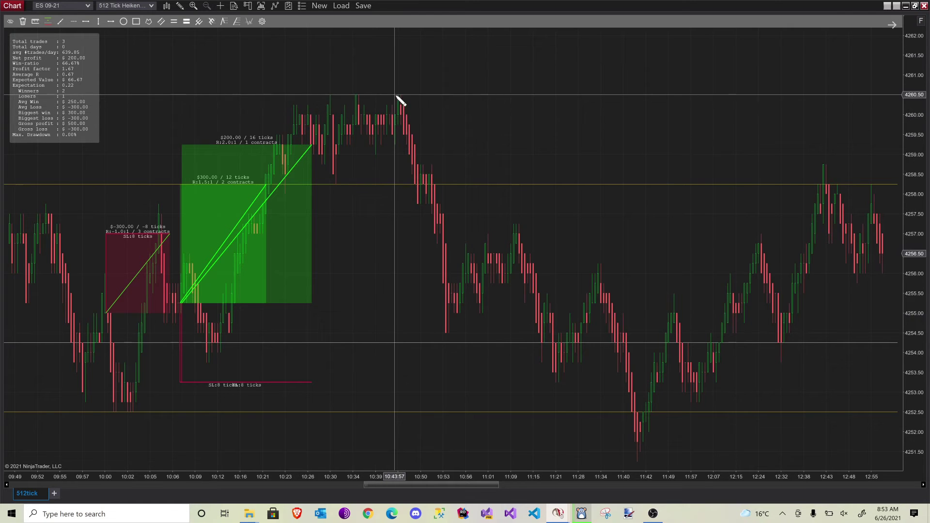
{"action": "left_click", "coordinate": [443, 335]}
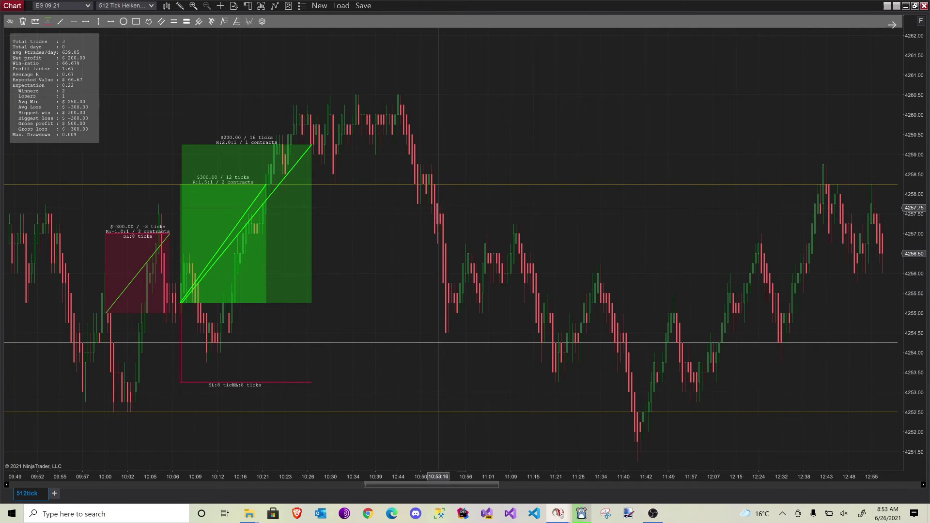
{"action": "left_click_drag", "start_coordinate": [416, 159], "coordinate": [807, 383]}
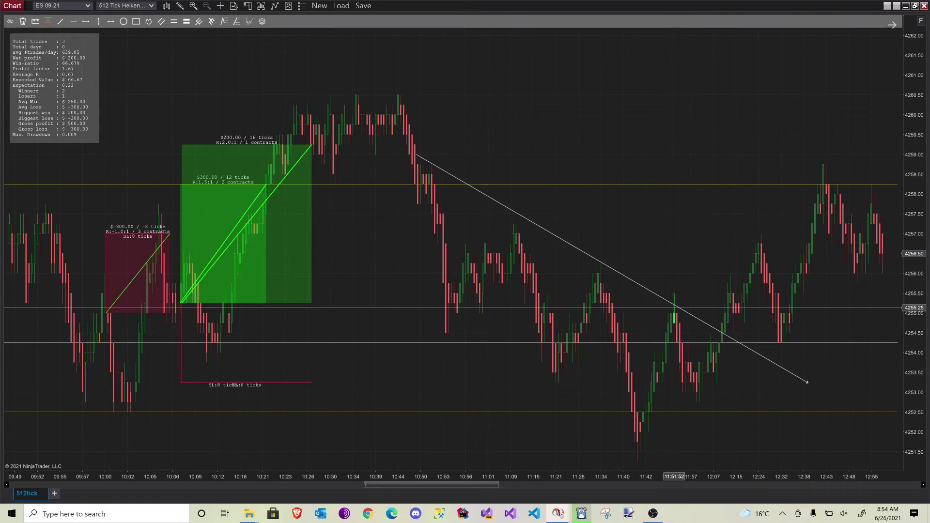
Step: Draw a Fibonacci retracement over the rally from about 4251.25 near 11:41 to about 4257.00 near 12:25
{"action": "scroll", "coordinate": [605, 254], "scroll_direction": "down", "scroll_amount": 3}
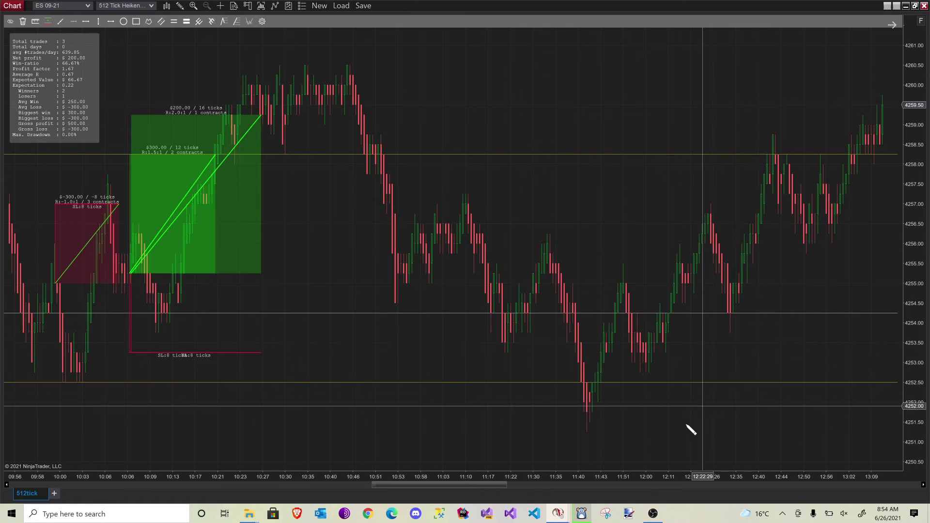
{"action": "left_click", "coordinate": [586, 431]}
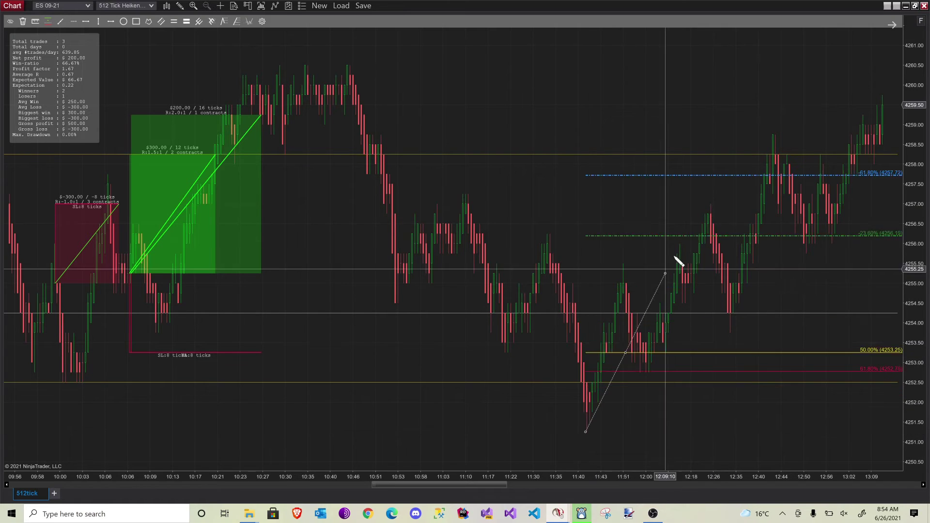
{"action": "left_click", "coordinate": [710, 206]}
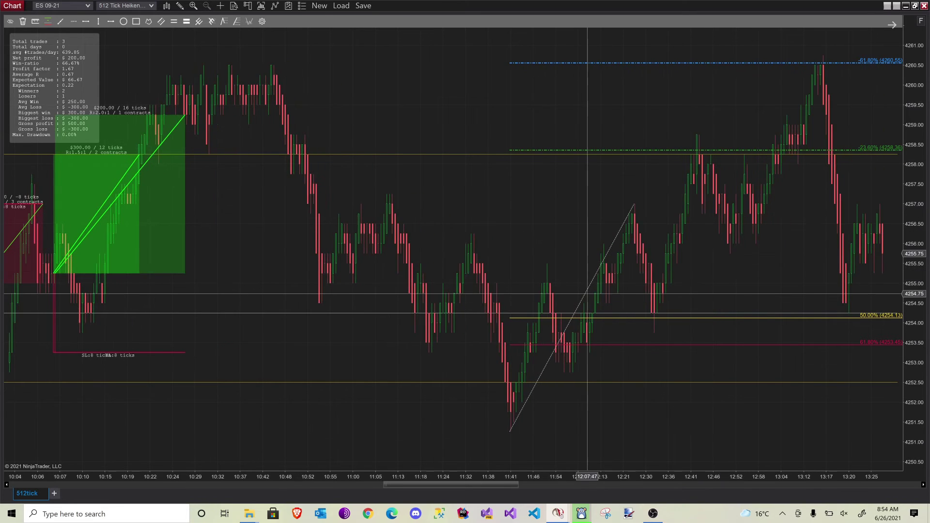
Step: Draw two TDU Long Trades from 4254.25 near 12:32 to 4257.25, the first with Contracts set to 2, and delete the Fibonacci retracement
{"action": "left_click", "coordinate": [327, 165]}
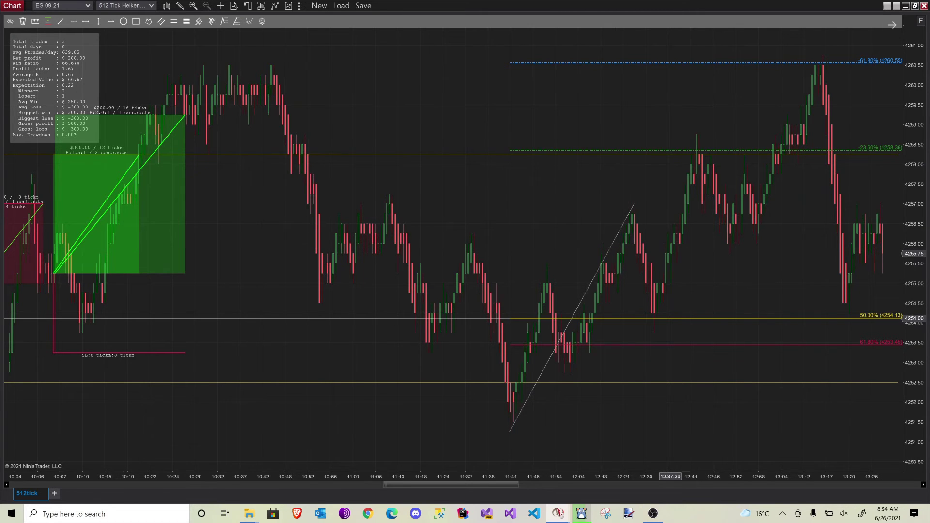
{"action": "scroll", "coordinate": [670, 316], "scroll_direction": "down", "scroll_amount": 3}
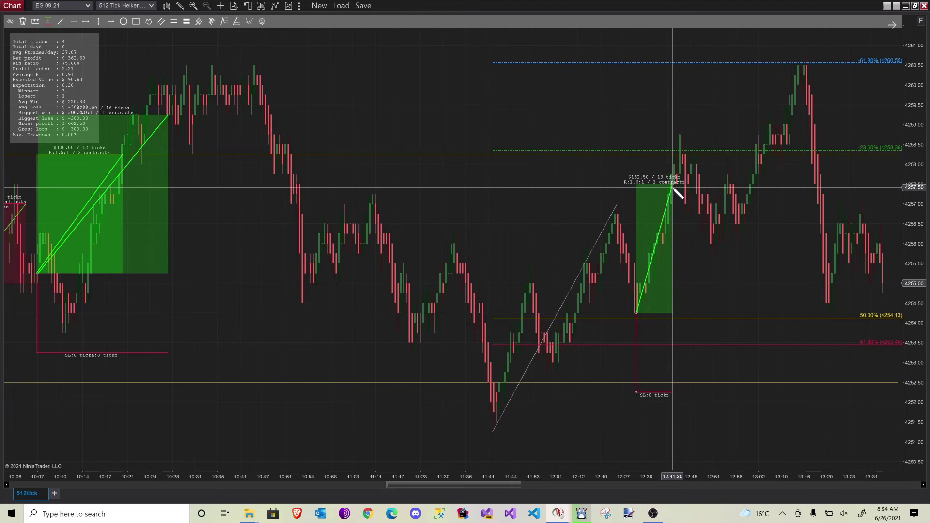
{"action": "double_click", "coordinate": [675, 194]}
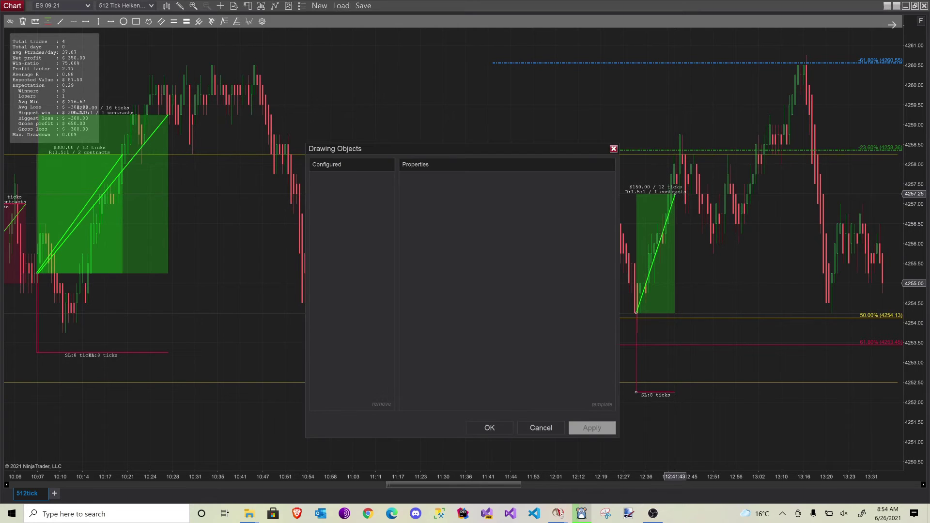
{"action": "type", "text": "2"}
{"action": "left_click", "coordinate": [502, 426]}
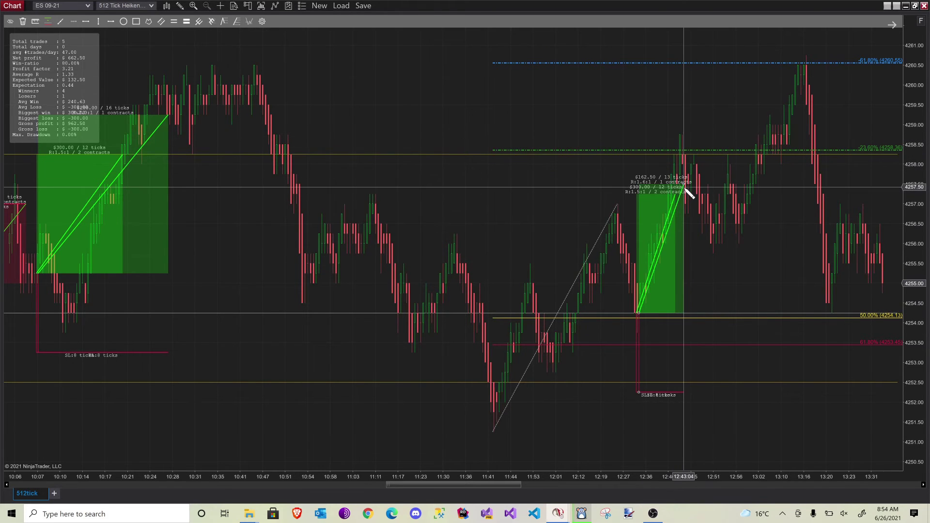
{"action": "left_click", "coordinate": [686, 193]}
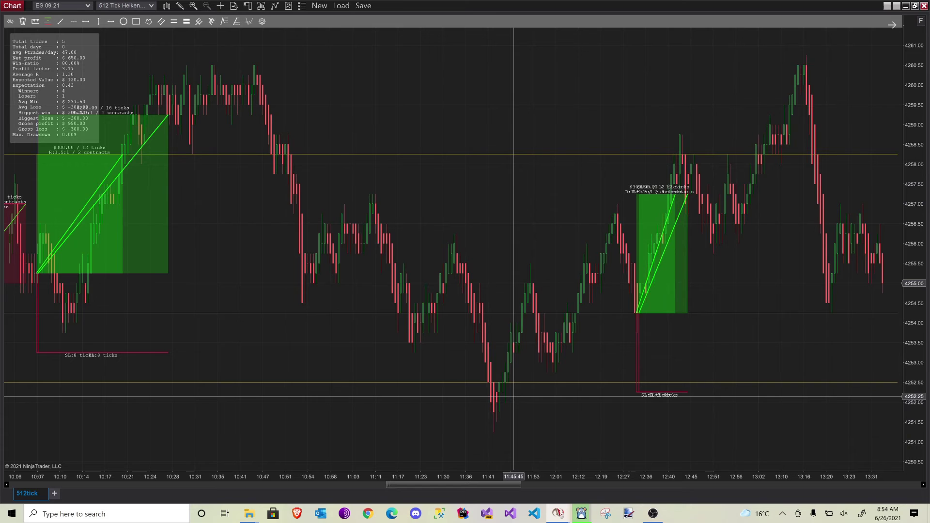
Step: Try Fibonacci retracements over the drop from about 4260.75 near 13:17 and the rally starting near 13:50, deleting each one
{"action": "scroll", "coordinate": [514, 396], "scroll_direction": "down", "scroll_amount": 10}
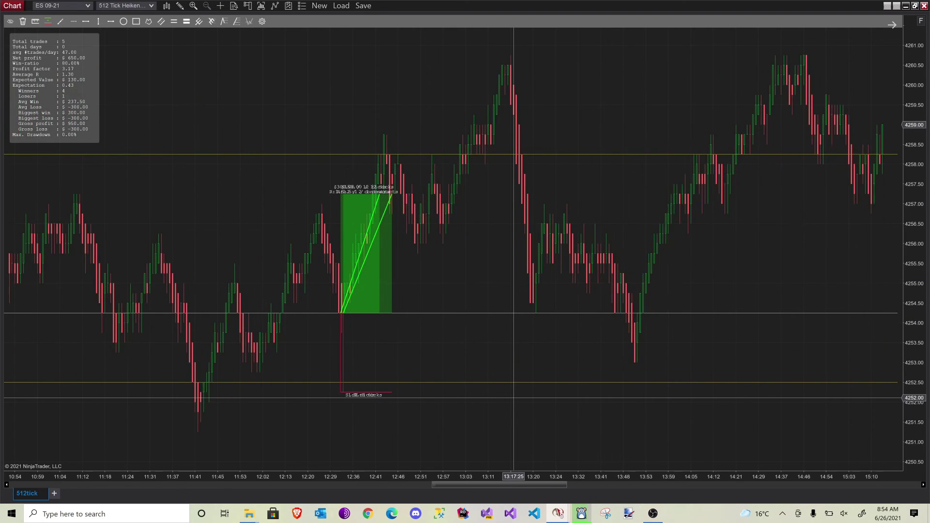
{"action": "scroll", "coordinate": [514, 397], "scroll_direction": "down", "scroll_amount": 3}
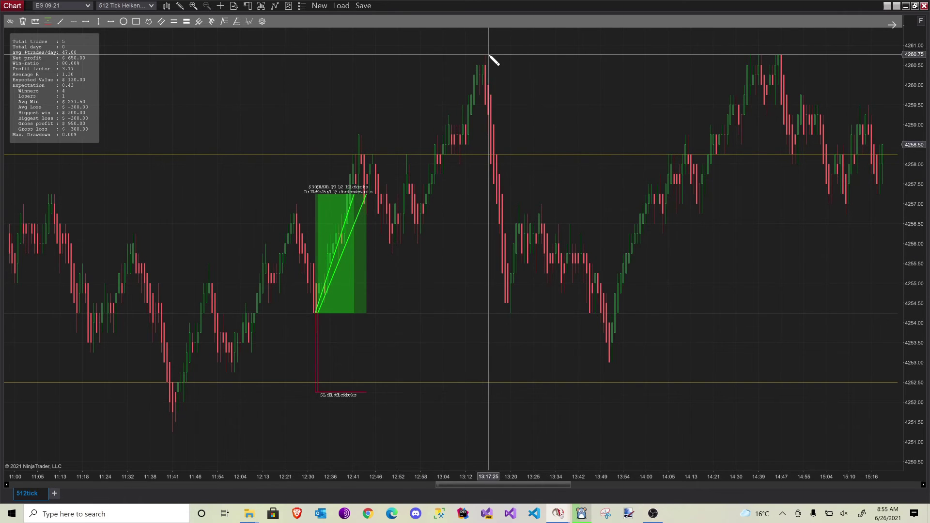
{"action": "mouse_move", "coordinate": [488, 56]}
{"action": "left_mouse_down"}
{"action": "mouse_move", "coordinate": [542, 367]}
{"action": "mouse_move", "coordinate": [515, 310]}
{"action": "left_mouse_up"}
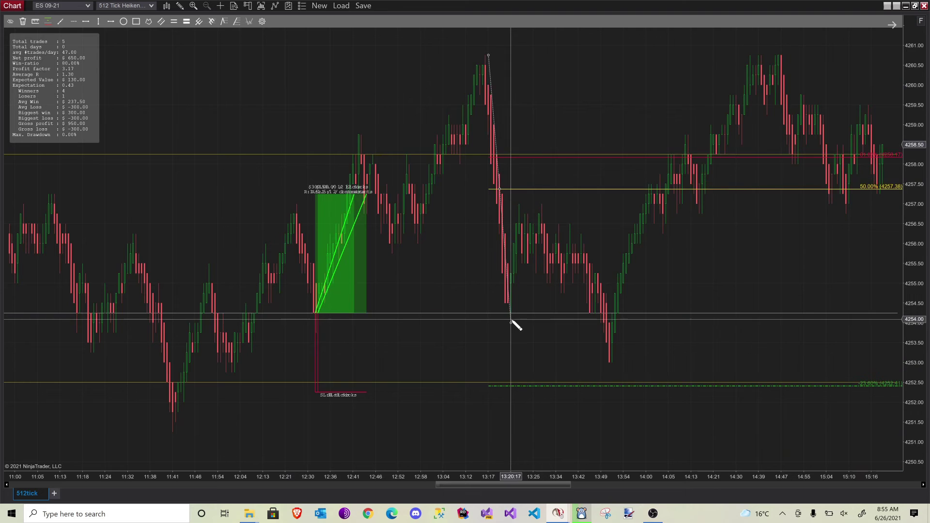
{"action": "key", "text": "Delete"}
{"action": "left_click_drag", "start_coordinate": [606, 363], "coordinate": [660, 158]}
{"action": "key", "text": "Delete"}
Step: Draw a Fibonacci retracement over the June 25 drop from about 4265.50 near 09:52 to about 4261.00 near 09:57
{"action": "scroll", "coordinate": [663, 267], "scroll_direction": "down", "scroll_amount": 15}
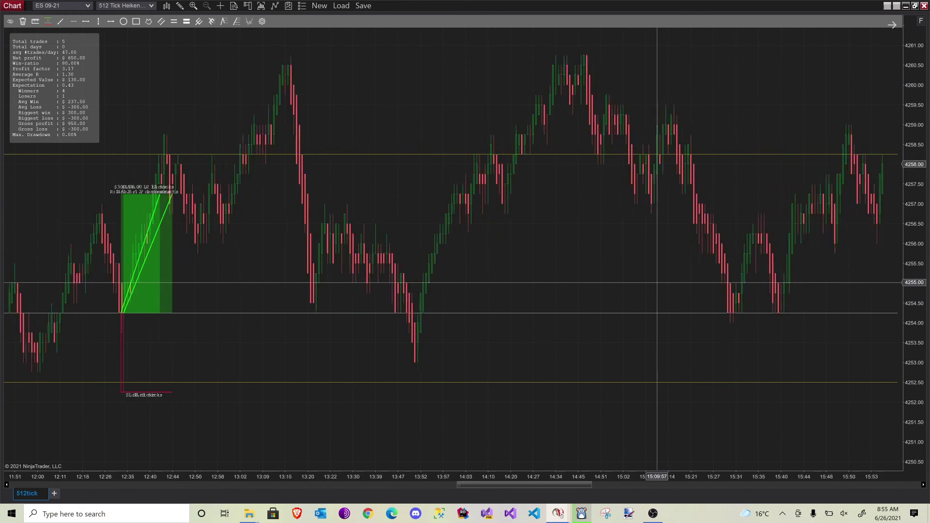
{"action": "scroll", "coordinate": [657, 283], "scroll_direction": "down", "scroll_amount": 3}
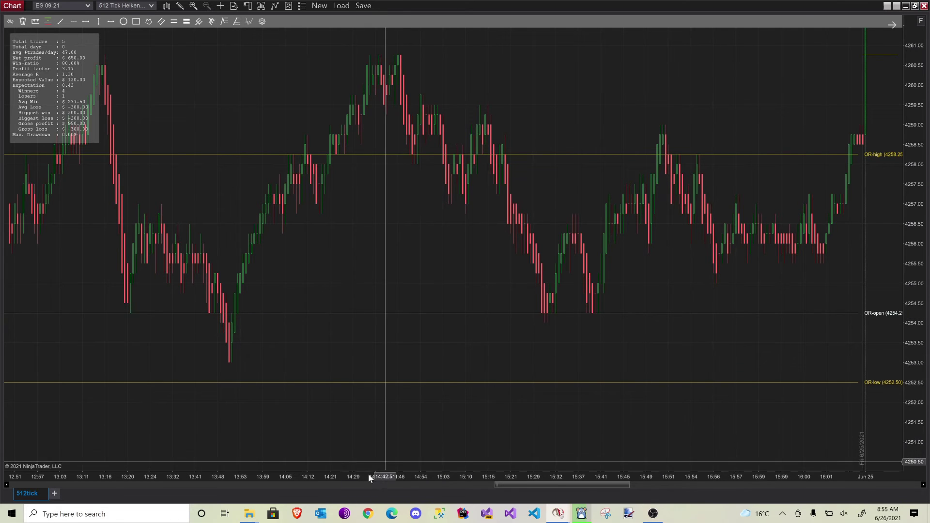
{"action": "scroll", "coordinate": [515, 420], "scroll_direction": "down", "scroll_amount": 10}
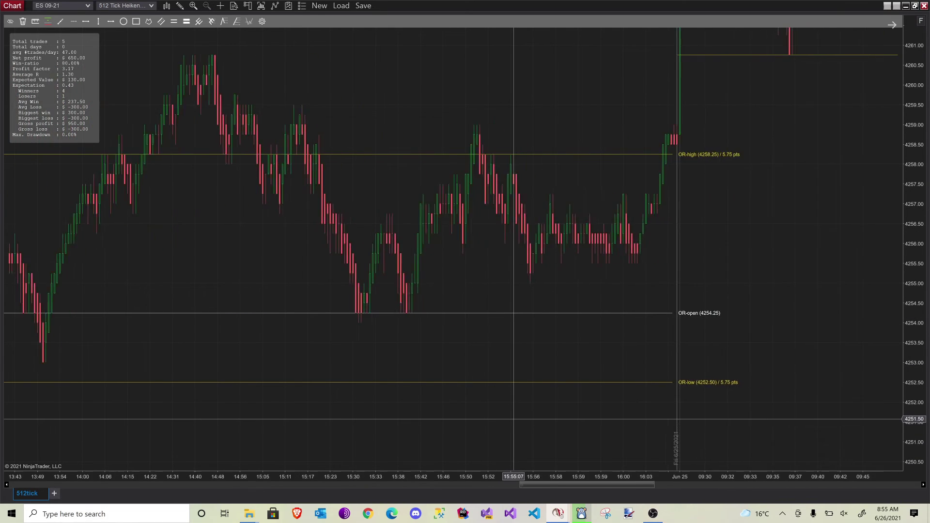
{"action": "left_click_drag", "start_coordinate": [708, 237], "coordinate": [528, 459]}
{"action": "scroll", "coordinate": [703, 310], "scroll_direction": "down", "scroll_amount": 3}
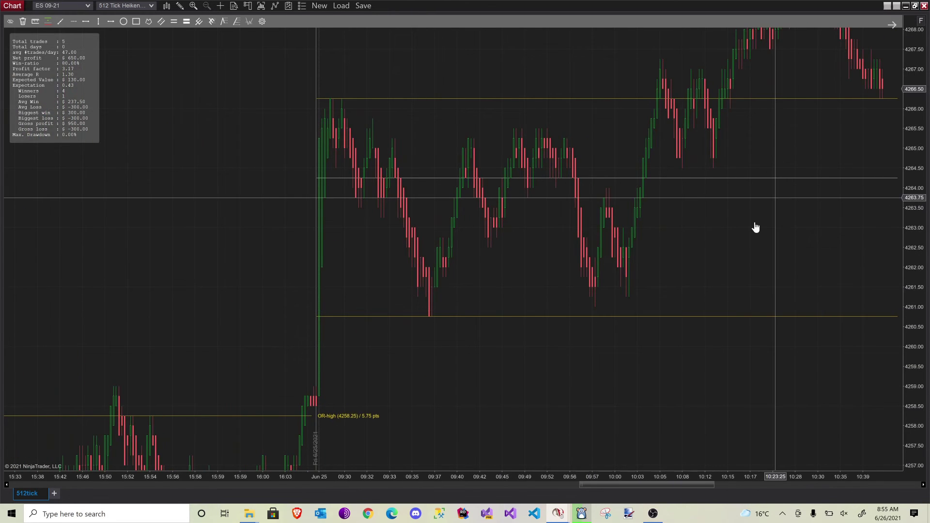
{"action": "left_click_drag", "start_coordinate": [753, 226], "coordinate": [640, 297]}
{"action": "scroll", "coordinate": [641, 297], "scroll_direction": "down", "scroll_amount": 5}
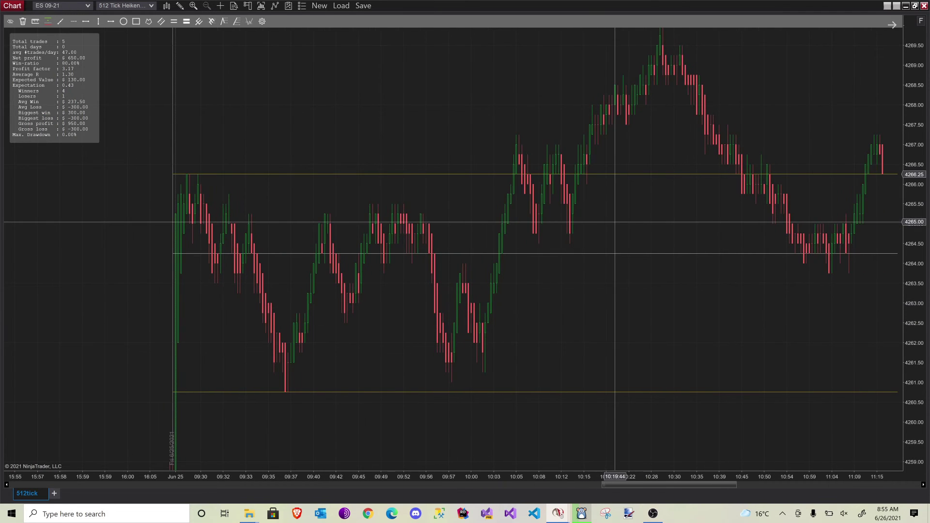
{"action": "left_click_drag", "start_coordinate": [625, 247], "coordinate": [610, 270]}
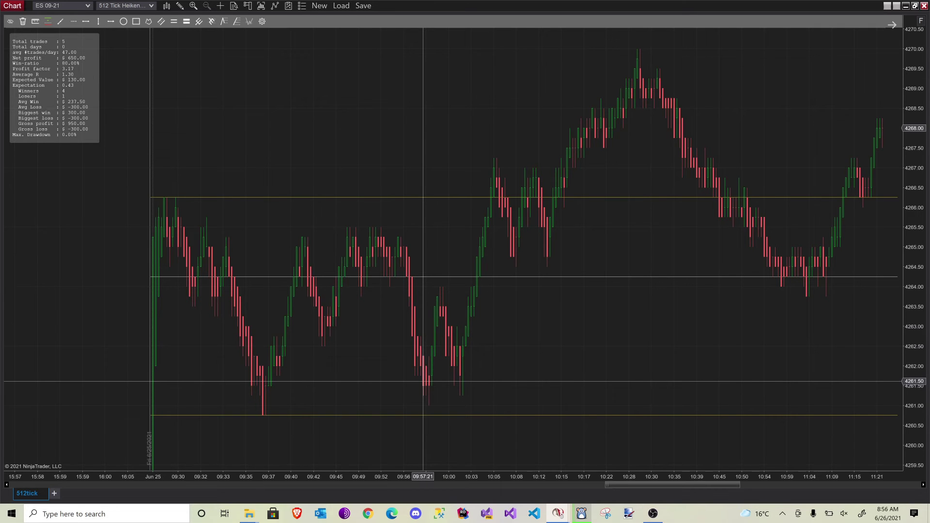
{"action": "left_click", "coordinate": [380, 228]}
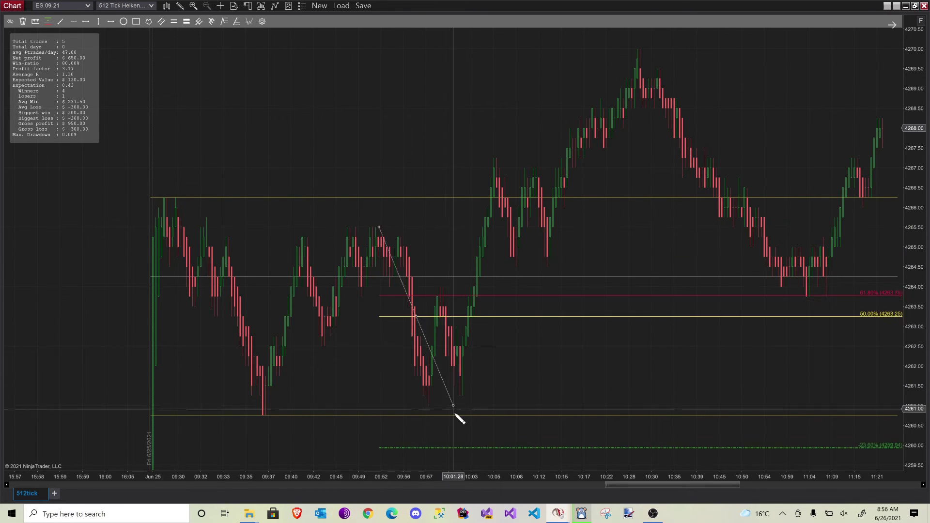
{"action": "left_click", "coordinate": [429, 404]}
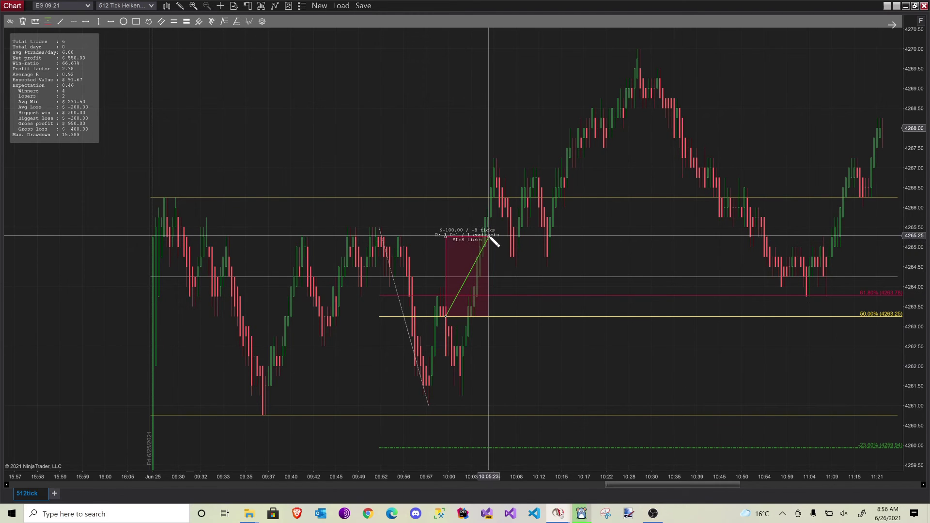
Step: Draw a TDU Short Trade from 4263.25 near 10:00 to 4265.25 with Contracts set to 3, and delete the Fibonacci retracement
{"action": "double_click", "coordinate": [489, 236]}
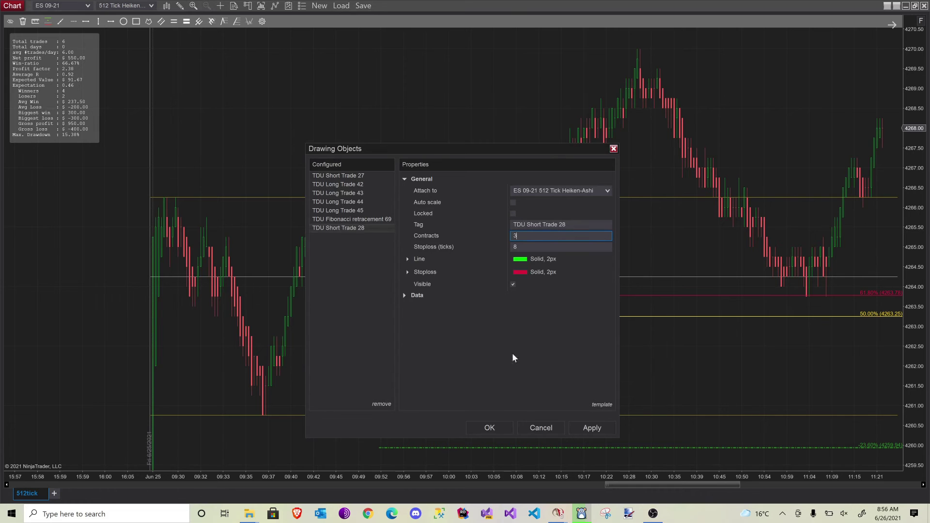
{"action": "left_click", "coordinate": [490, 428]}
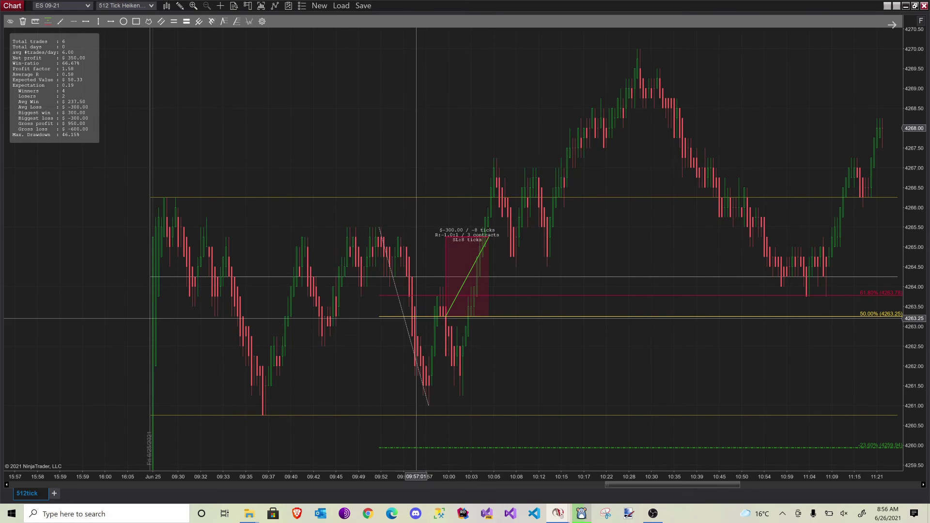
Step: Try a Fibonacci retracement over the rally from about 4261.00 near 09:57 to about 4267.50 near 10:05
{"action": "scroll", "coordinate": [405, 312], "scroll_direction": "down", "scroll_amount": 5}
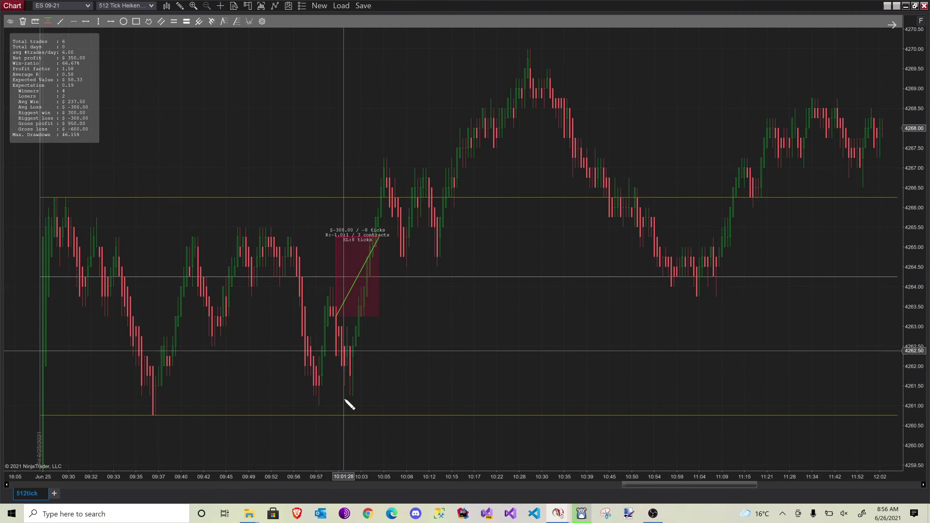
{"action": "left_click", "coordinate": [318, 405]}
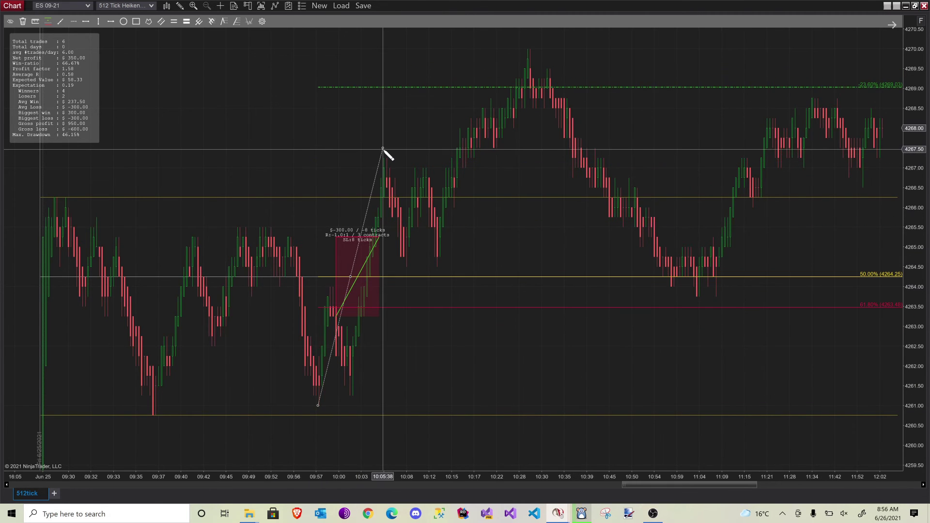
{"action": "key", "text": "Escape"}
Step: Draw a Fibonacci retracement over the decline from about 4270.00 near 10:30 to about 4263.75 near 11:04
{"action": "scroll", "coordinate": [468, 288], "scroll_direction": "down", "scroll_amount": 5}
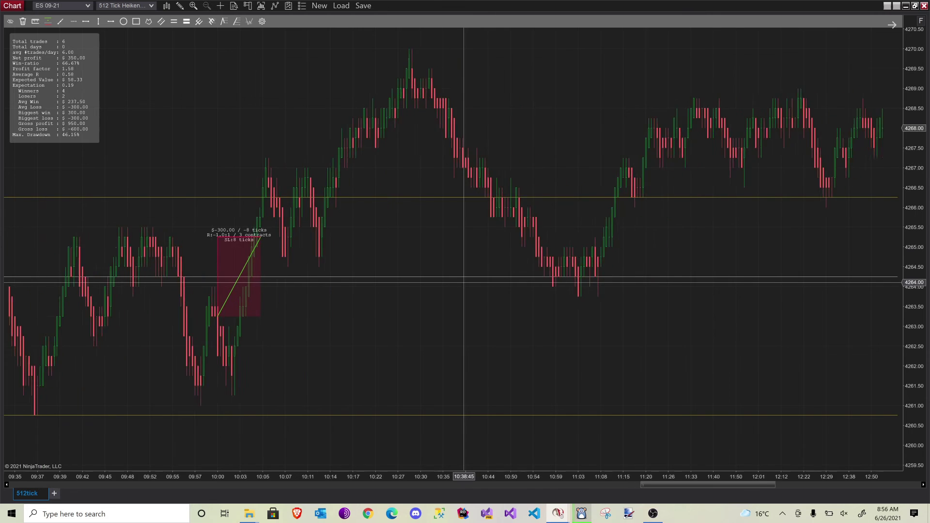
{"action": "scroll", "coordinate": [468, 288], "scroll_direction": "down", "scroll_amount": 2}
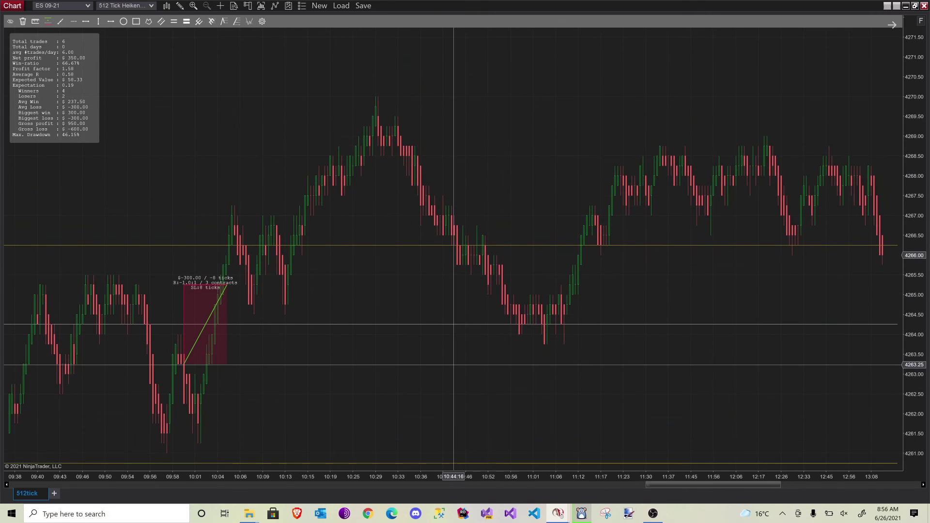
{"action": "left_click", "coordinate": [381, 96]}
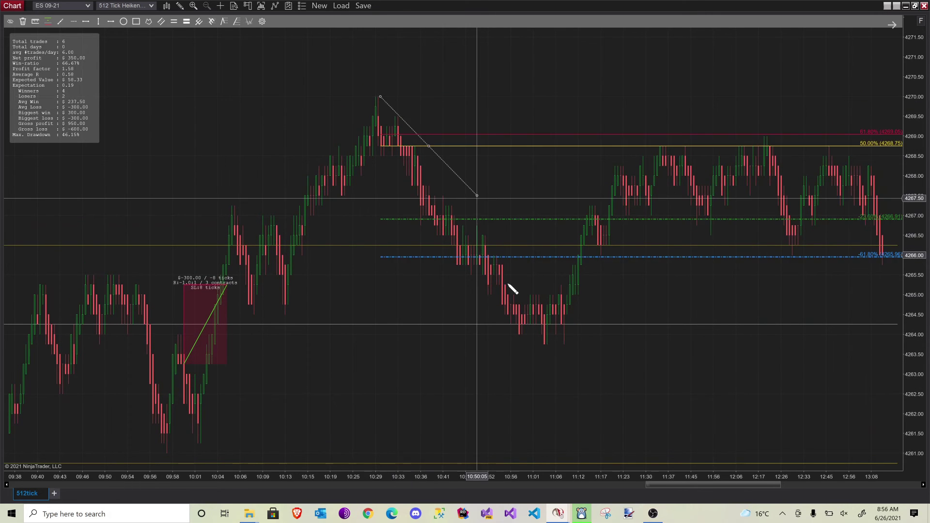
{"action": "left_click", "coordinate": [545, 344]}
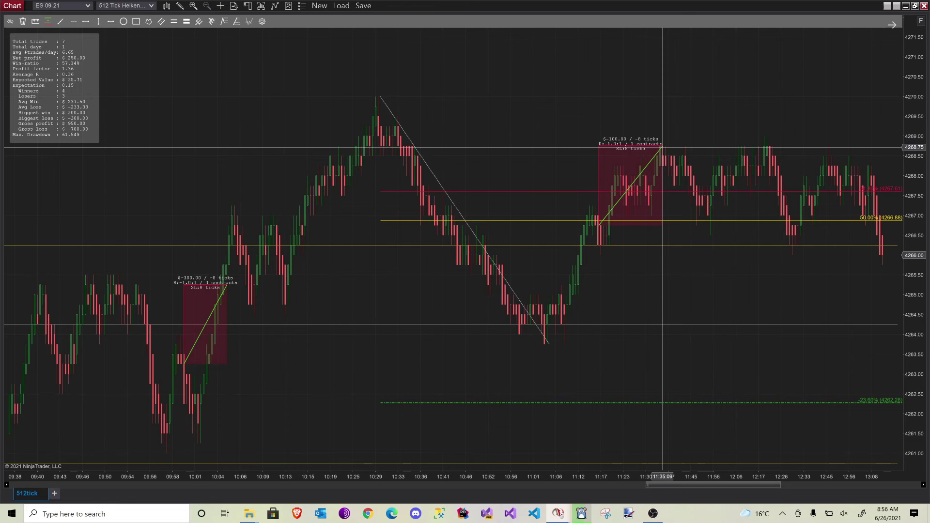
Step: Set Contracts to 3 on the short trade entered near 11:17, and delete the Fibonacci retracement over the preceding decline
{"action": "key", "text": "ctrl+f"}
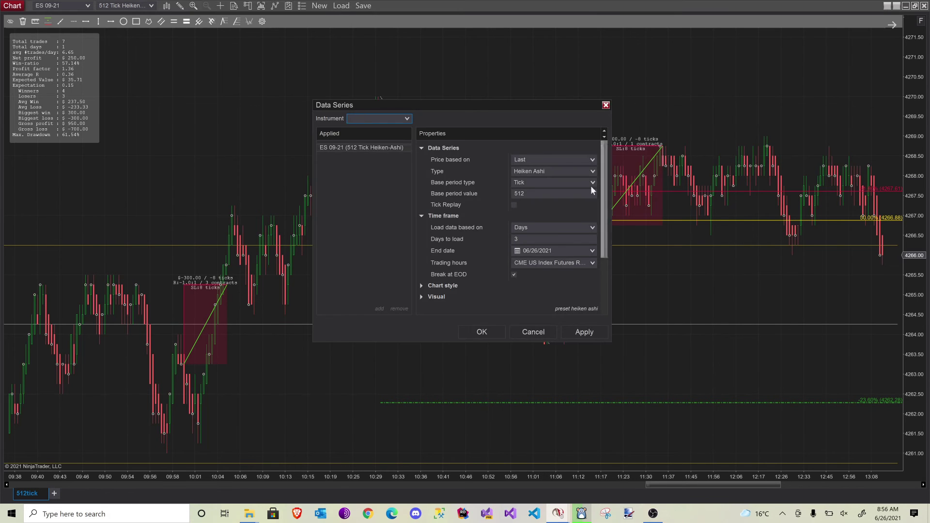
{"action": "left_click", "coordinate": [541, 330]}
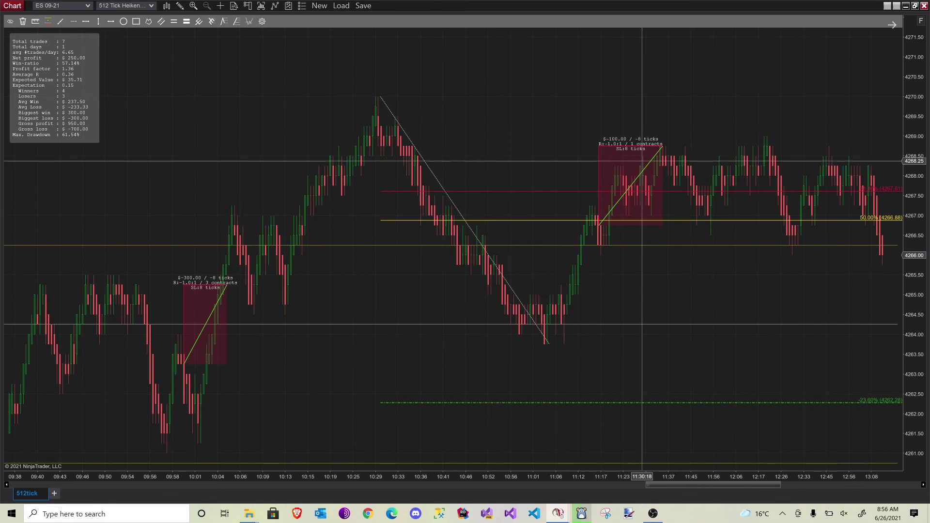
{"action": "double_click", "coordinate": [663, 145]}
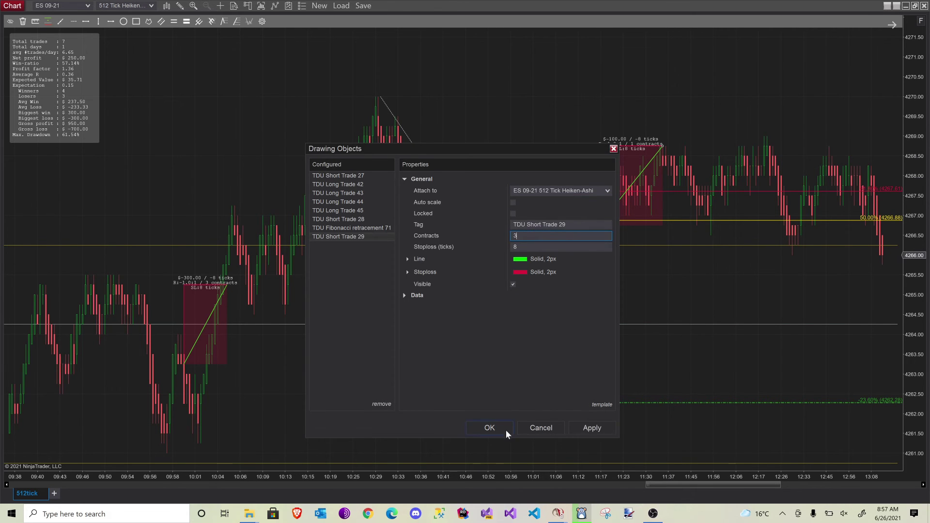
{"action": "left_click", "coordinate": [506, 430]}
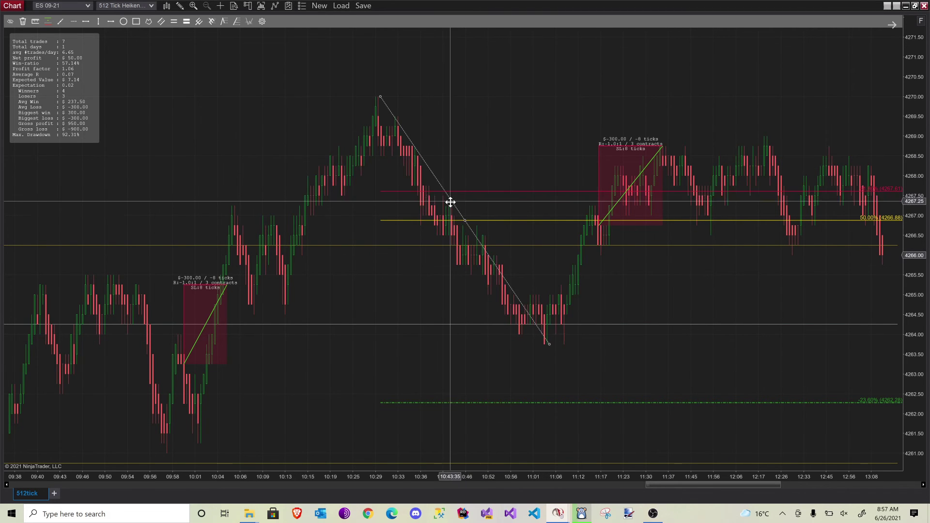
{"action": "key", "text": "Delete"}
Step: Draw two descending arrow lines around the midday swings, from about 4267.00 to 4264.75 below and about 4269.00 to 4266.50 above
{"action": "scroll", "coordinate": [608, 310], "scroll_direction": "down", "scroll_amount": 5}
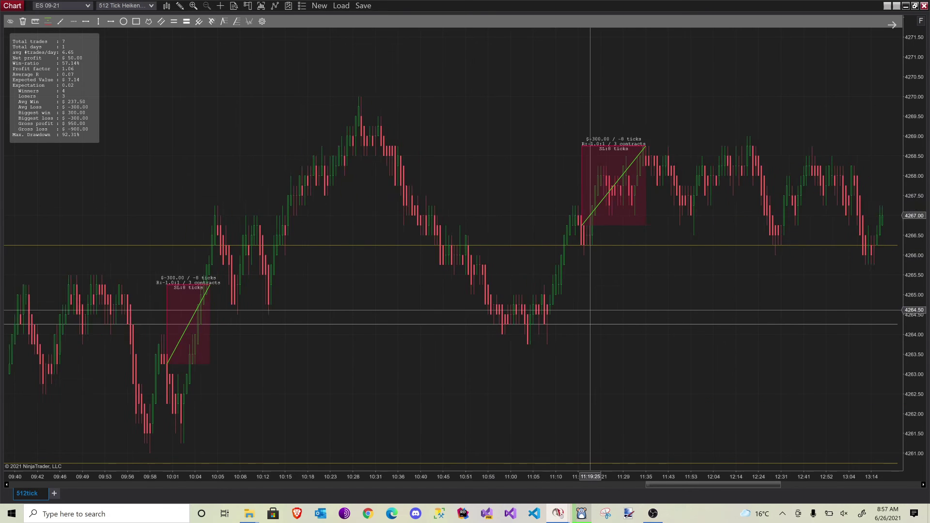
{"action": "scroll", "coordinate": [589, 309], "scroll_direction": "down", "scroll_amount": 5}
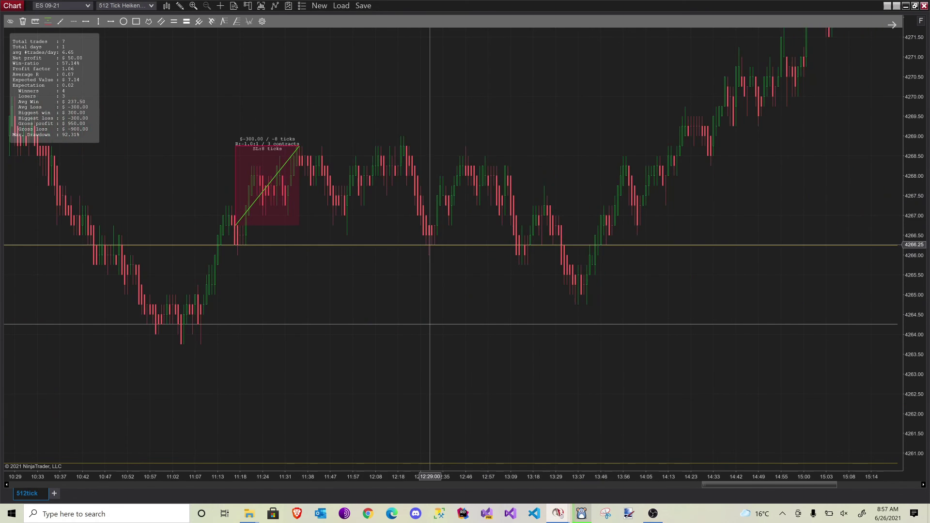
{"action": "left_click", "coordinate": [325, 216]}
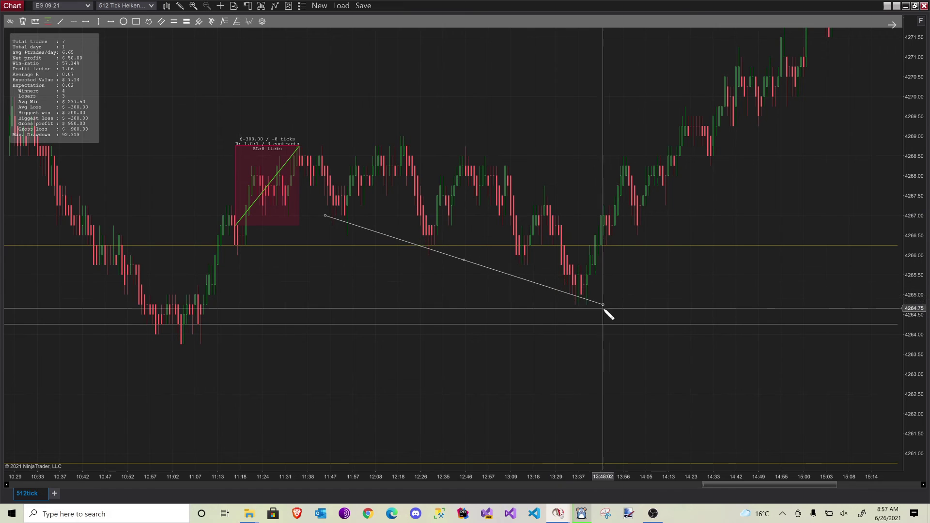
{"action": "left_click", "coordinate": [603, 304]}
{"action": "left_click", "coordinate": [406, 137]}
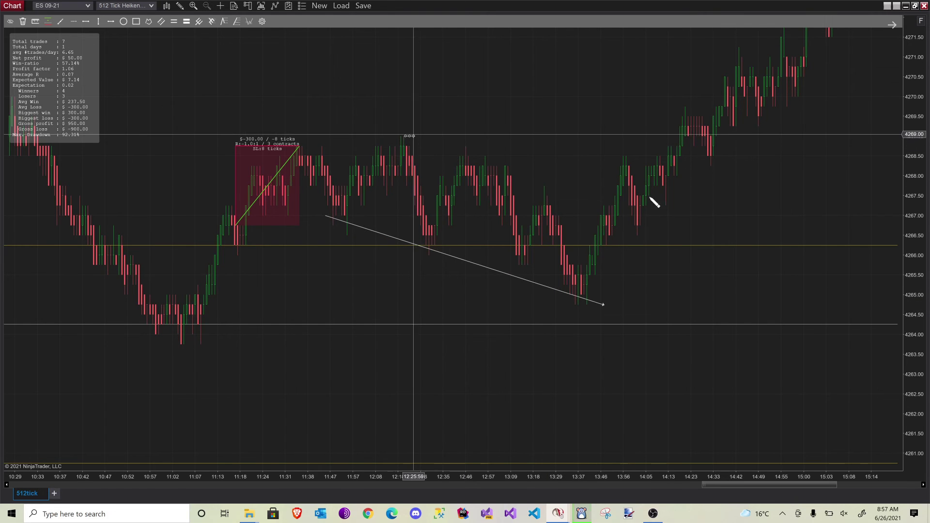
{"action": "left_click", "coordinate": [676, 235]}
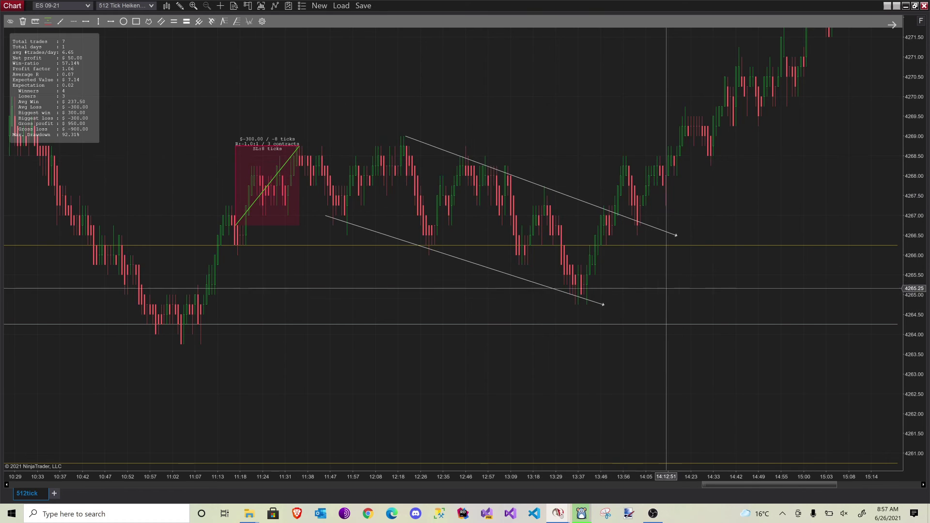
Step: Draw a Fibonacci retracement over the rally from about 4264.75 near 13:36 to about 4268.50 near 13:56, and delete both descending arrow lines
{"action": "scroll", "coordinate": [676, 292], "scroll_direction": "down", "scroll_amount": 3}
{"action": "scroll", "coordinate": [676, 292], "scroll_direction": "down", "scroll_amount": 6}
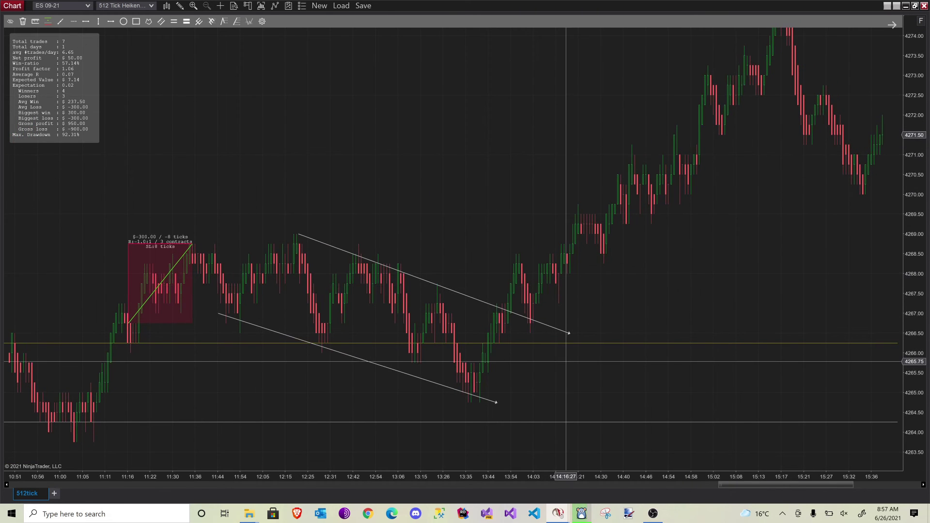
{"action": "left_click", "coordinate": [470, 403]}
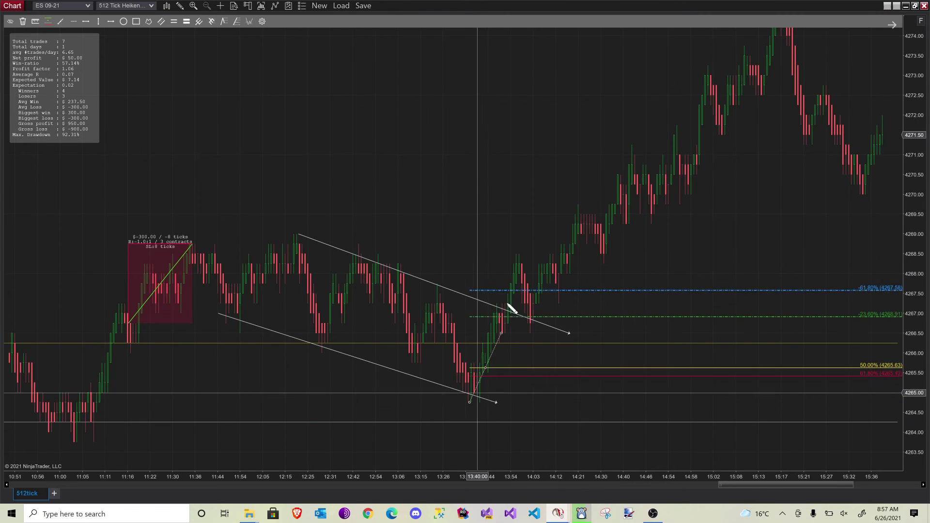
{"action": "left_click", "coordinate": [516, 256]}
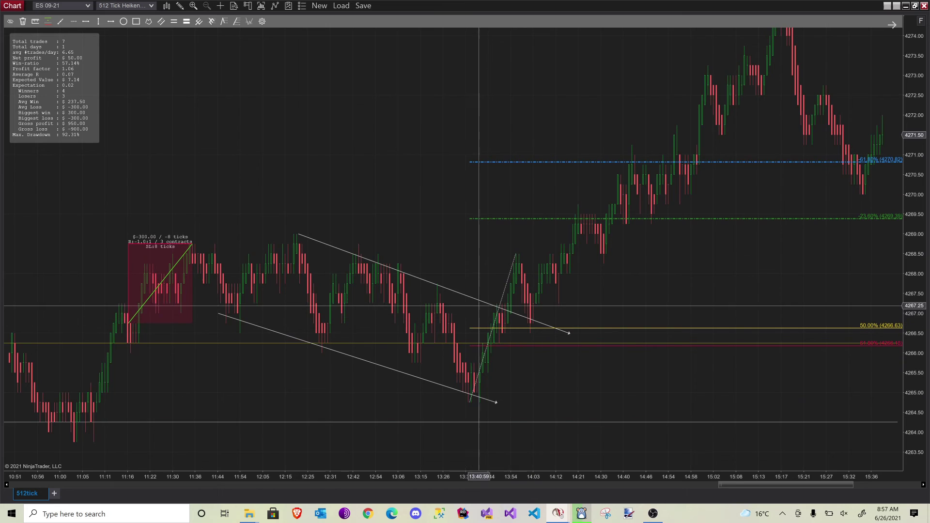
{"action": "key", "text": "Delete"}
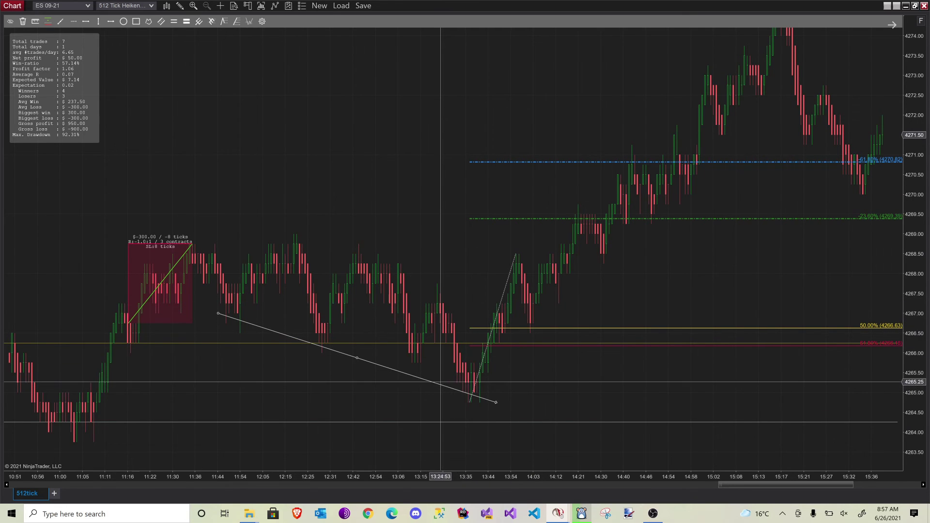
{"action": "key", "text": "Delete"}
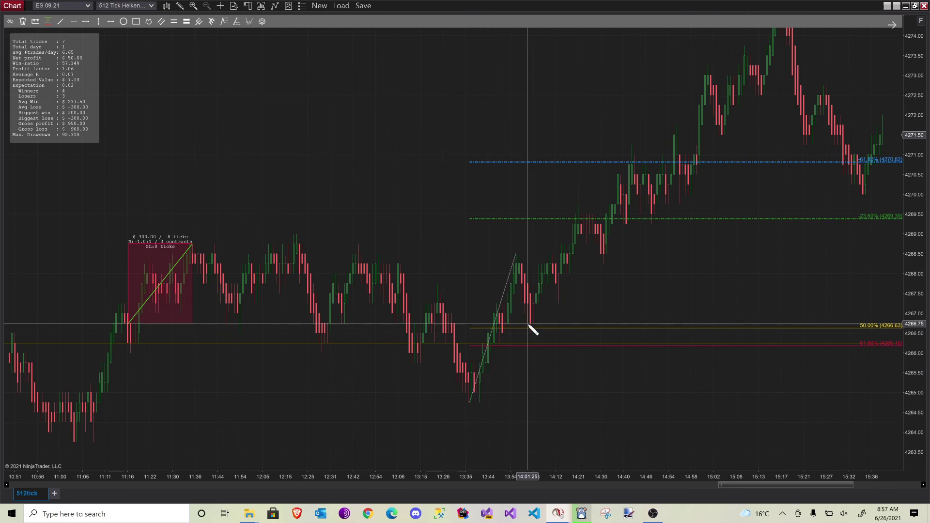
Step: Draw a TDU Long Trade from 4266.75 near 14:01 to 4269.75 near 14:37 with Contracts set to 2, and delete the Fibonacci retracement
{"action": "mouse_move", "coordinate": [529, 324]}
{"action": "left_mouse_down"}
{"action": "mouse_move", "coordinate": [590, 247]}
{"action": "mouse_move", "coordinate": [601, 205]}
{"action": "mouse_move", "coordinate": [618, 205]}
{"action": "left_mouse_up"}
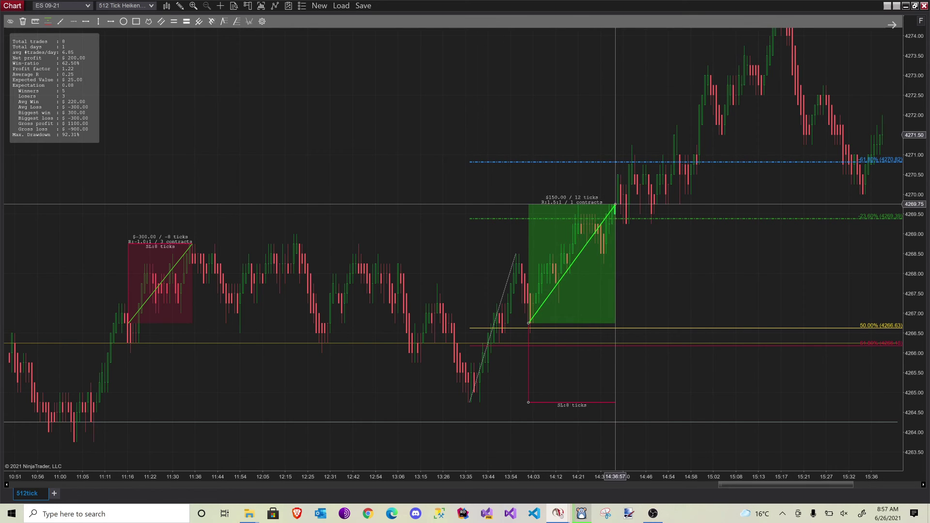
{"action": "double_click", "coordinate": [615, 204]}
{"action": "double_click", "coordinate": [529, 235]}
{"action": "type", "text": "2"}
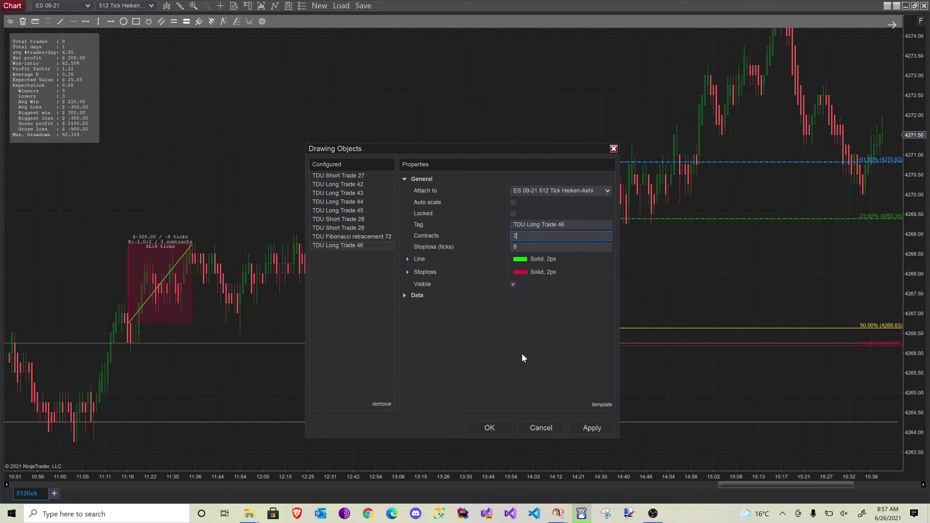
{"action": "left_click", "coordinate": [488, 432]}
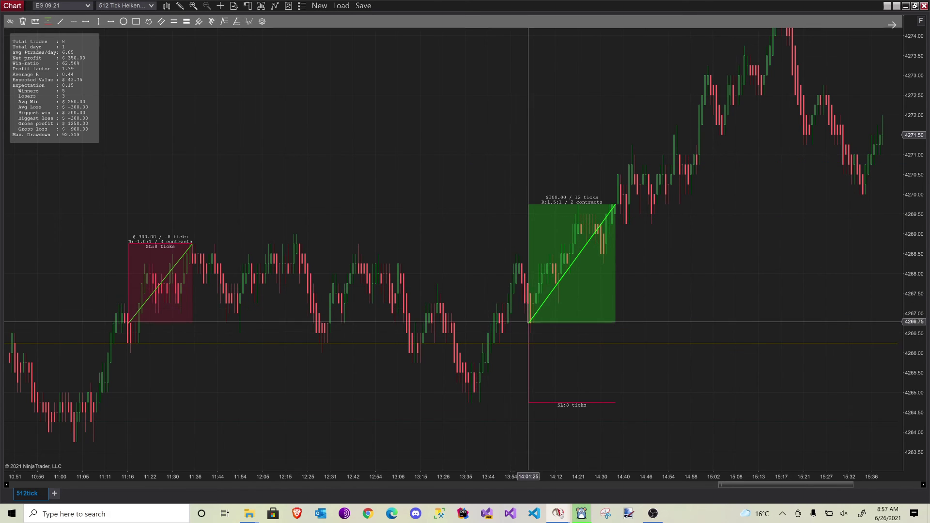
Step: Draw a second TDU Long Trade from the same 4266.75 entry near 14:01 to about 4273.50 near 15:18
{"action": "mouse_move", "coordinate": [529, 324]}
{"action": "left_mouse_down"}
{"action": "mouse_move", "coordinate": [548, 272]}
{"action": "mouse_move", "coordinate": [533, 303]}
{"action": "mouse_move", "coordinate": [562, 312]}
{"action": "mouse_move", "coordinate": [571, 253]}
{"action": "mouse_move", "coordinate": [561, 303]}
{"action": "mouse_move", "coordinate": [567, 267]}
{"action": "mouse_move", "coordinate": [611, 265]}
{"action": "mouse_move", "coordinate": [638, 213]}
{"action": "mouse_move", "coordinate": [649, 233]}
{"action": "mouse_move", "coordinate": [677, 152]}
{"action": "mouse_move", "coordinate": [671, 191]}
{"action": "mouse_move", "coordinate": [675, 115]}
{"action": "mouse_move", "coordinate": [676, 201]}
{"action": "mouse_move", "coordinate": [698, 78]}
{"action": "mouse_move", "coordinate": [725, 137]}
{"action": "mouse_move", "coordinate": [728, 75]}
{"action": "mouse_move", "coordinate": [745, 57]}
{"action": "mouse_move", "coordinate": [757, 92]}
{"action": "mouse_move", "coordinate": [741, 105]}
{"action": "mouse_move", "coordinate": [786, 46]}
{"action": "mouse_move", "coordinate": [788, 57]}
{"action": "left_mouse_up"}
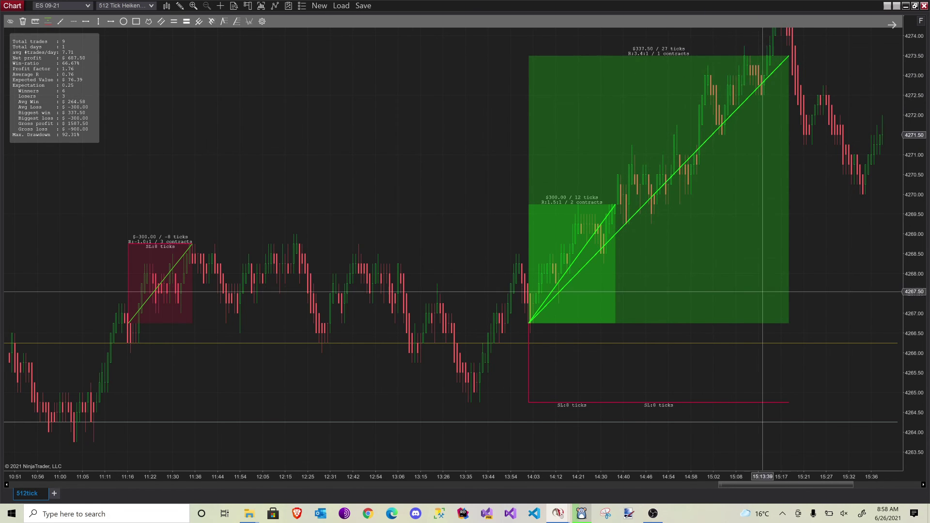
{"action": "scroll", "coordinate": [439, 302], "scroll_direction": "down", "scroll_amount": 8}
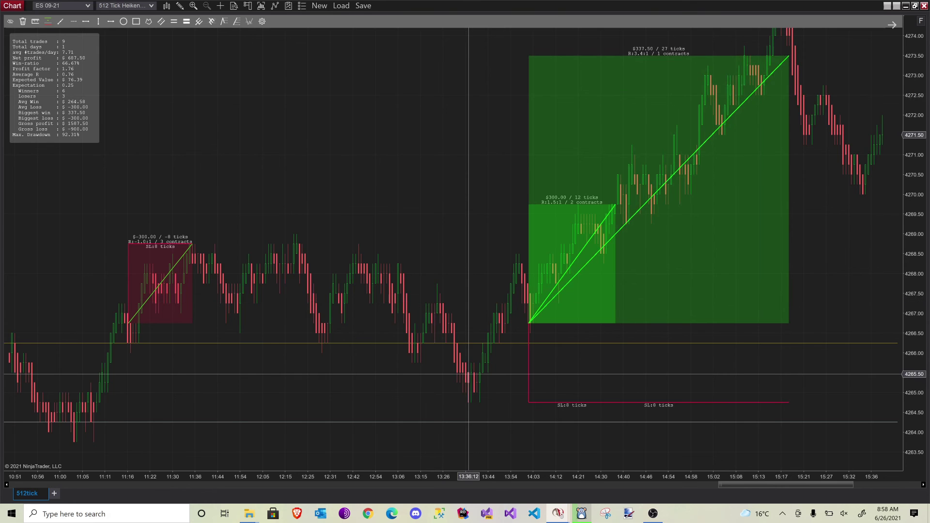
{"action": "scroll", "coordinate": [464, 376], "scroll_direction": "down", "scroll_amount": 5}
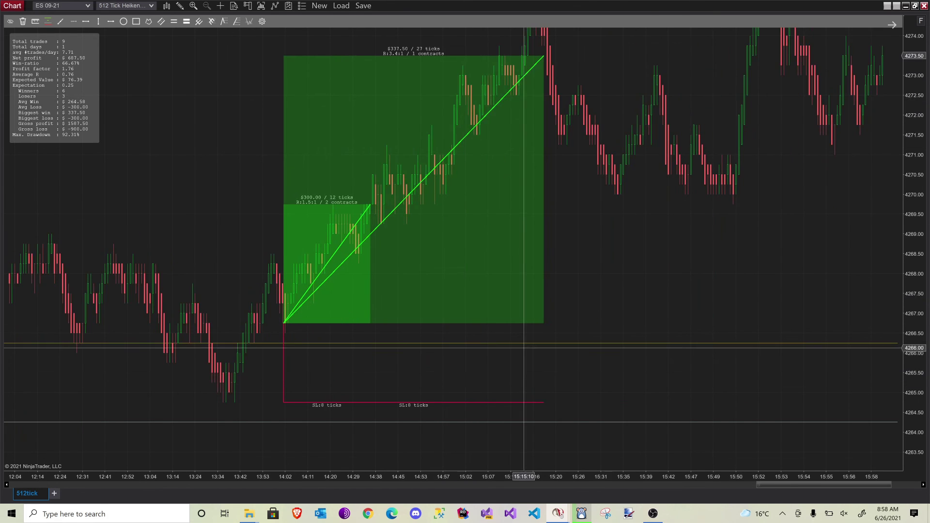
Step: Review the marked long and short trades back across the June 25 session and the preceding session
{"action": "scroll", "coordinate": [617, 322], "scroll_direction": "up", "scroll_amount": 4}
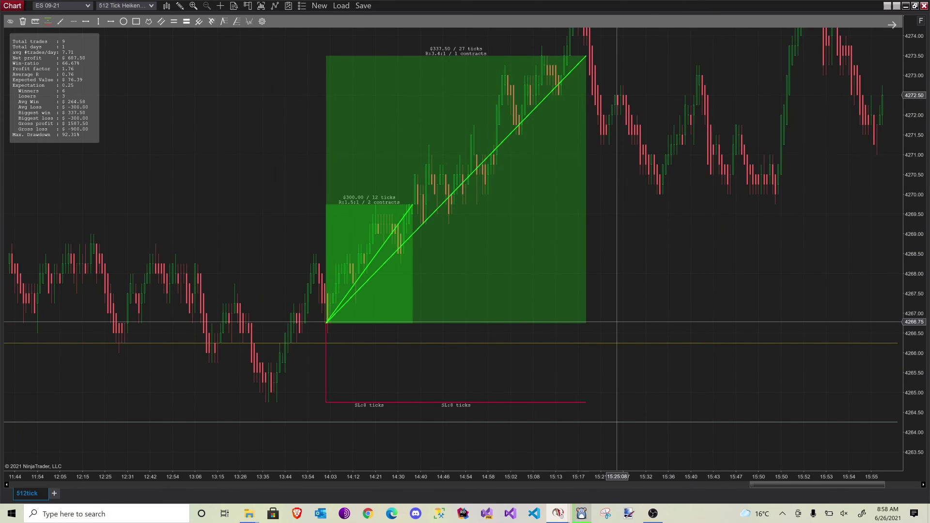
{"action": "scroll", "coordinate": [556, 368], "scroll_direction": "up", "scroll_amount": 4}
{"action": "scroll", "coordinate": [545, 390], "scroll_direction": "up", "scroll_amount": 10}
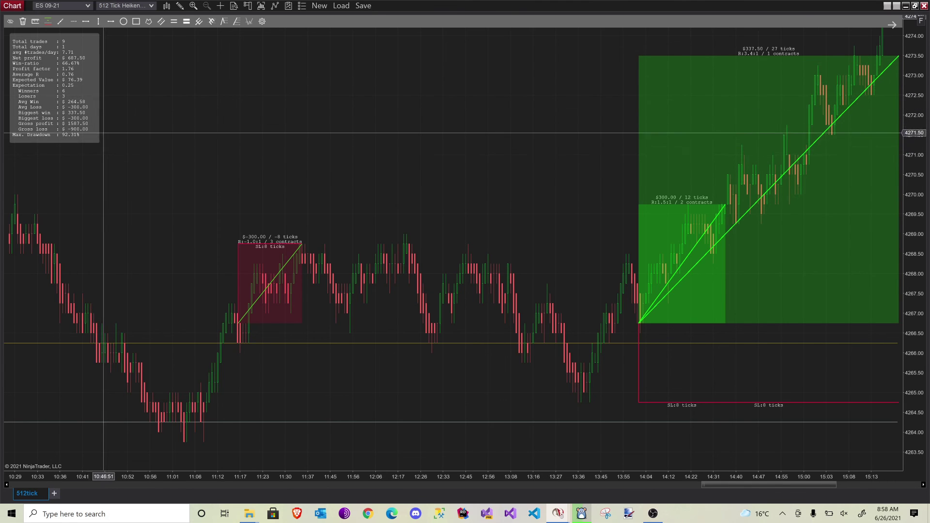
{"action": "left_click_drag", "start_coordinate": [373, 478], "coordinate": [429, 475]}
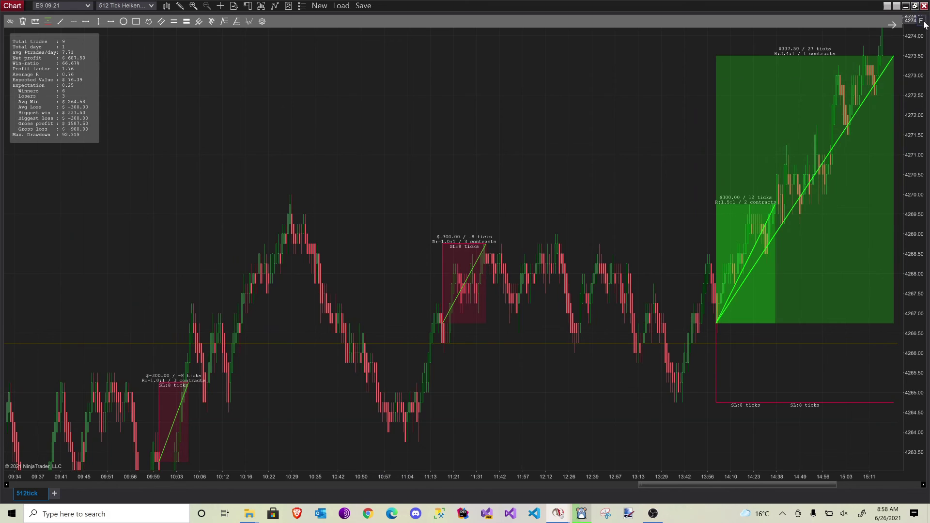
{"action": "scroll", "coordinate": [565, 403], "scroll_direction": "up", "scroll_amount": 3}
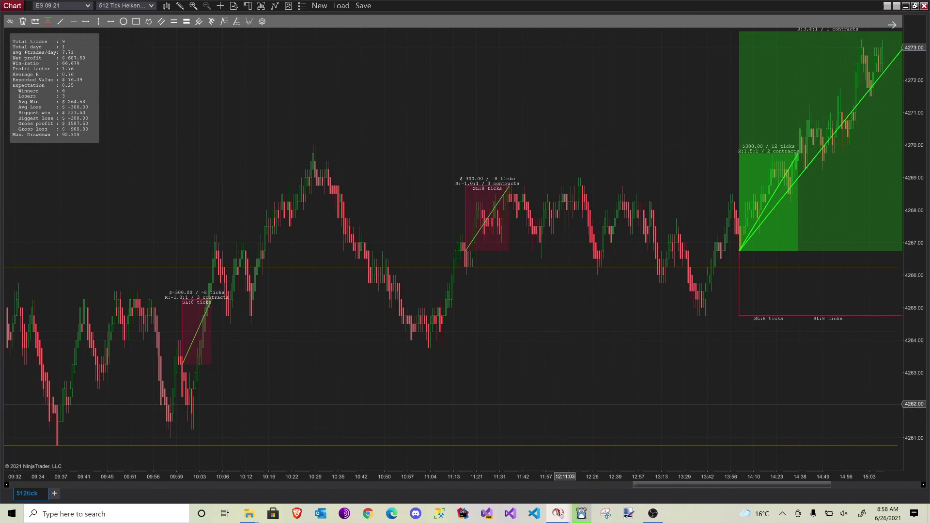
{"action": "scroll", "coordinate": [533, 483], "scroll_direction": "up", "scroll_amount": 2}
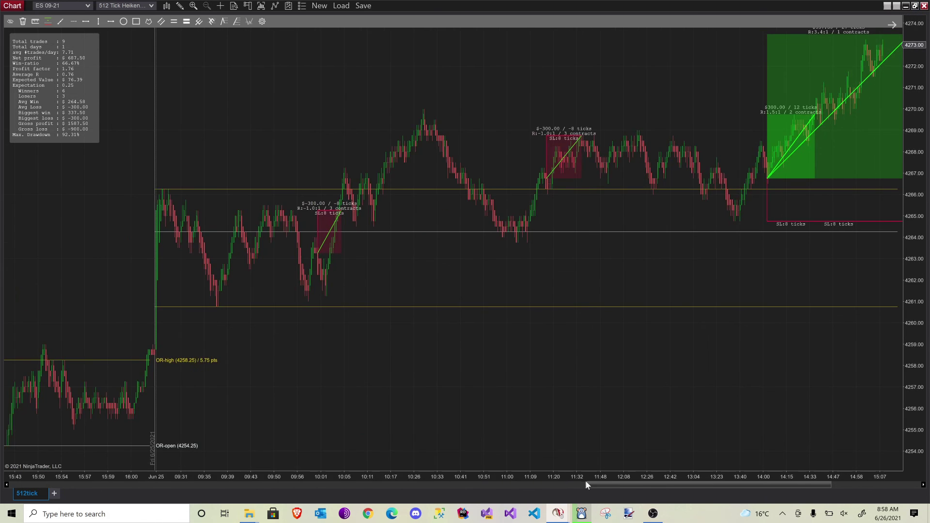
{"action": "left_click_drag", "start_coordinate": [656, 486], "coordinate": [452, 451]}
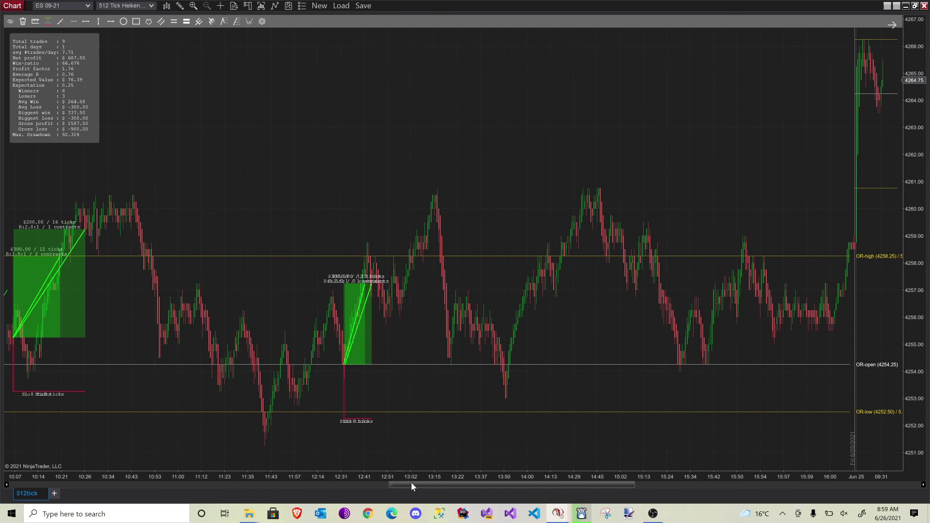
{"action": "scroll", "coordinate": [237, 160], "scroll_direction": "down", "scroll_amount": 1}
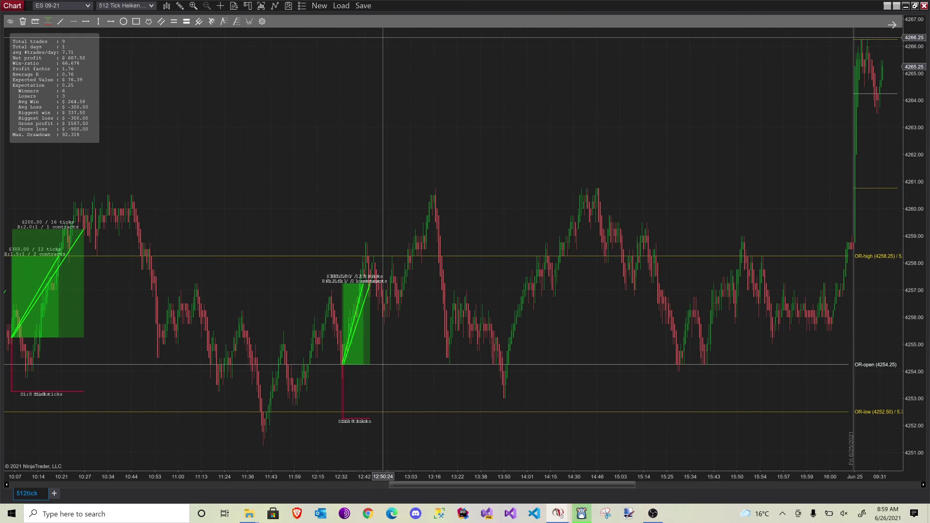
Step: Save the backtesting session over the existing test.bts file in Downloads
{"action": "left_click", "coordinate": [363, 5]}
{"action": "double_click", "coordinate": [113, 95]}
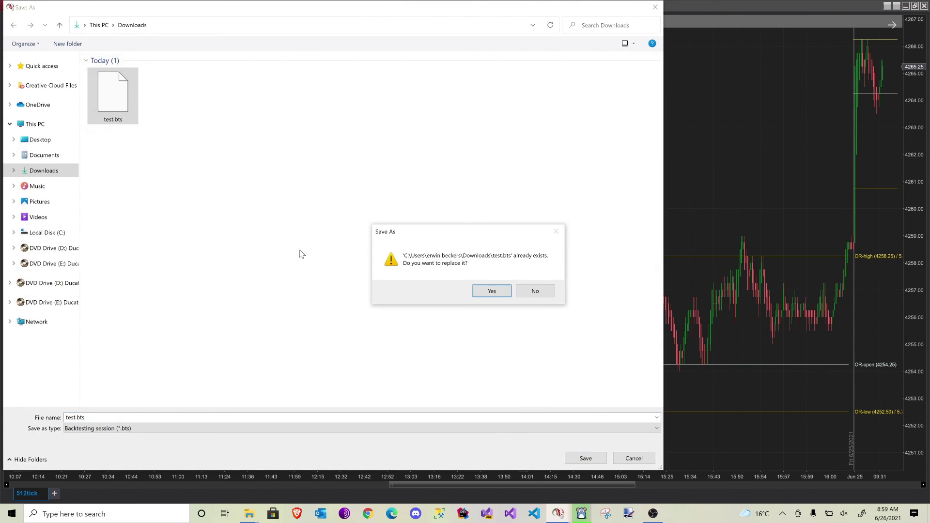
{"action": "left_click", "coordinate": [492, 291]}
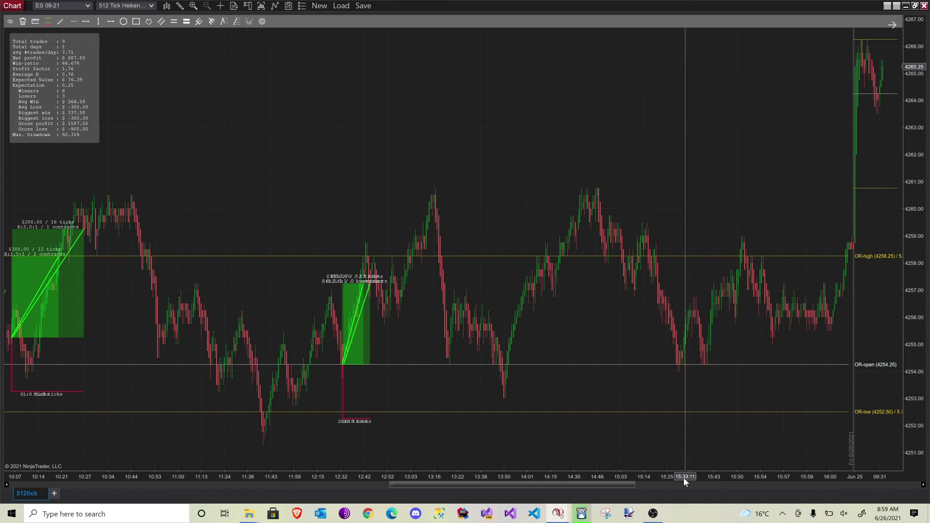
Step: Start a new backtesting session, clearing all drawn trades from the chart
{"action": "left_click_drag", "start_coordinate": [619, 485], "coordinate": [657, 478]}
{"action": "scroll", "coordinate": [633, 453], "scroll_direction": "up", "scroll_amount": 2}
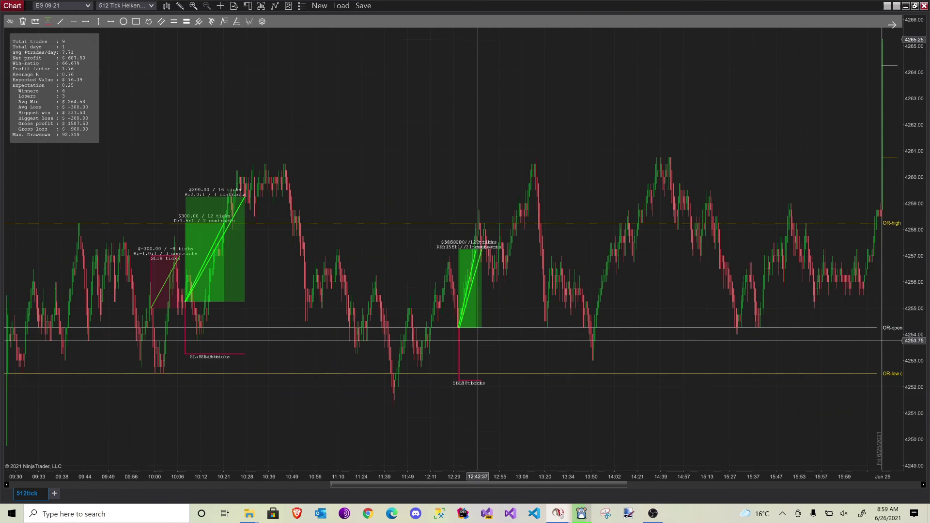
{"action": "left_click", "coordinate": [320, 6]}
{"action": "left_click", "coordinate": [478, 288]}
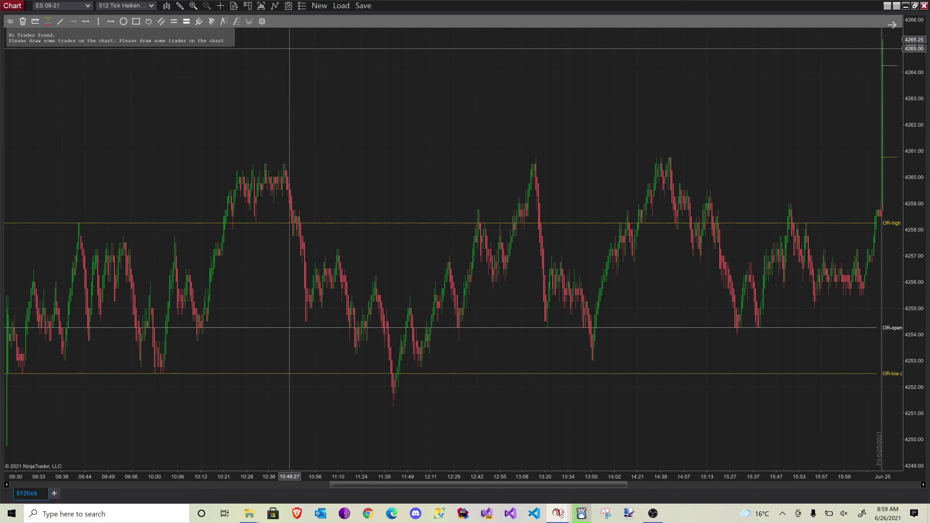
Step: Load the saved backtesting session test.bts from Downloads back onto the chart
{"action": "left_click", "coordinate": [341, 6]}
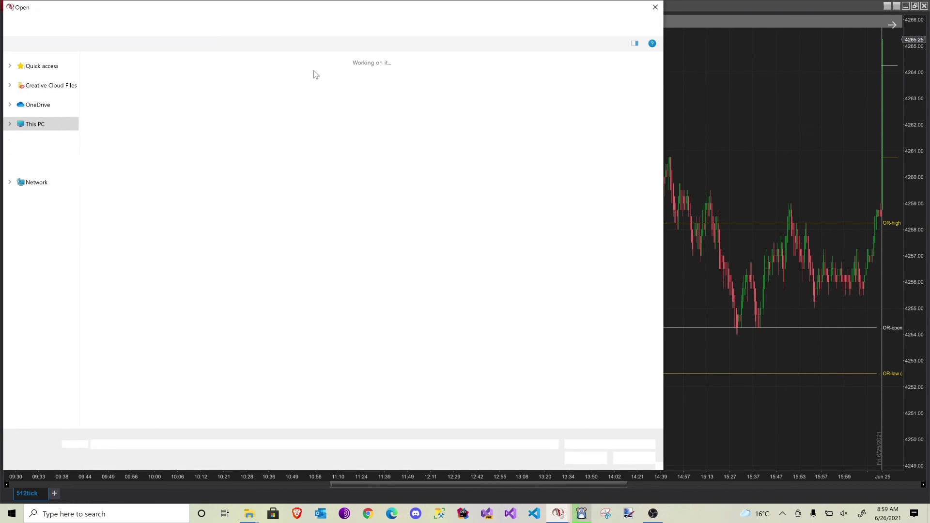
{"action": "double_click", "coordinate": [127, 97]}
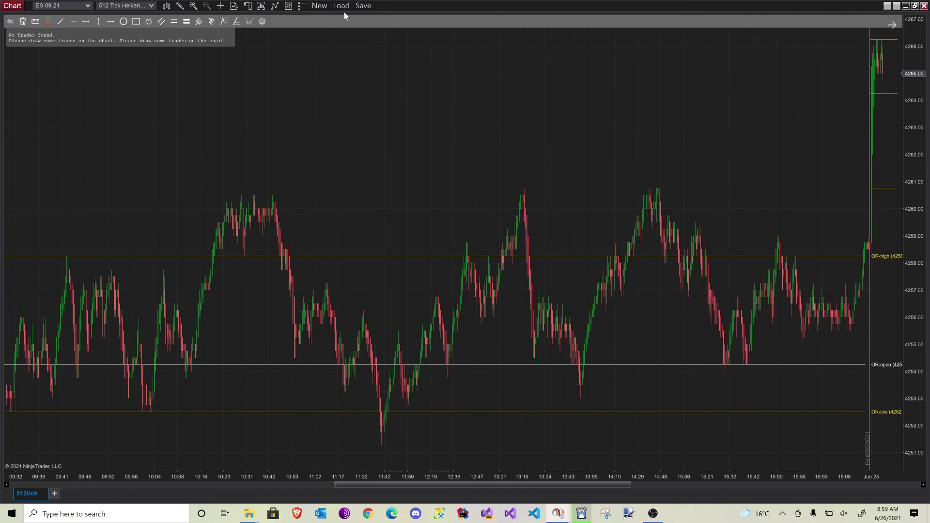
{"action": "left_click", "coordinate": [343, 7]}
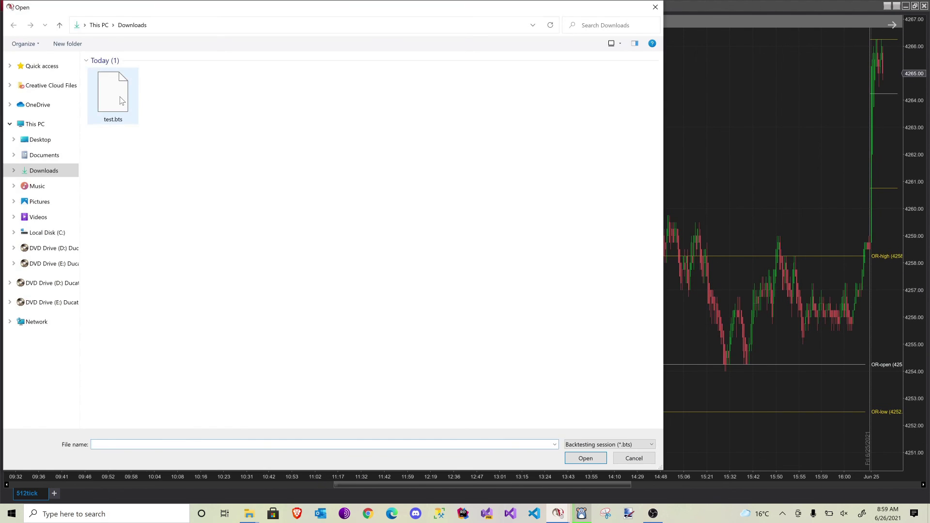
{"action": "double_click", "coordinate": [127, 99]}
{"action": "scroll", "coordinate": [214, 279], "scroll_direction": "down", "scroll_amount": 3}
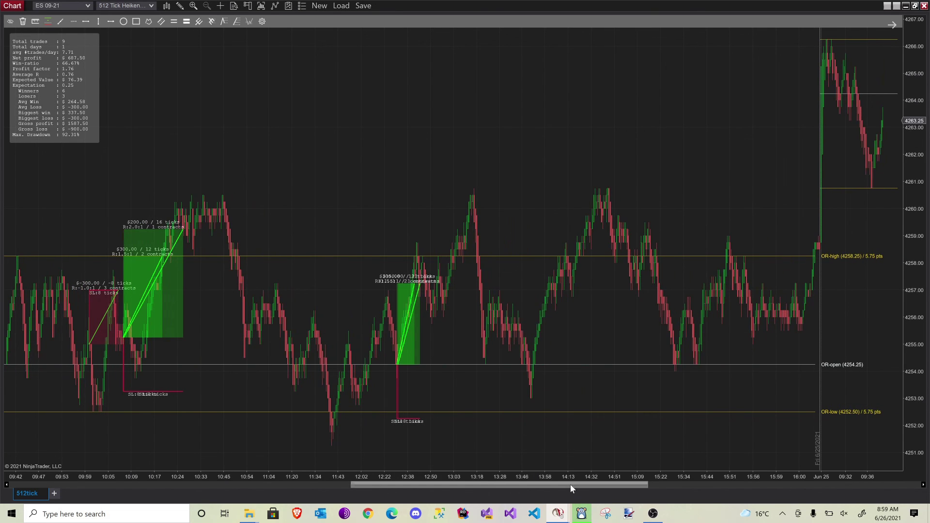
Step: Examine the reloaded trades across the full June 25 session, stretching the price scale for a closer view
{"action": "left_click_drag", "start_coordinate": [571, 484], "coordinate": [823, 480]}
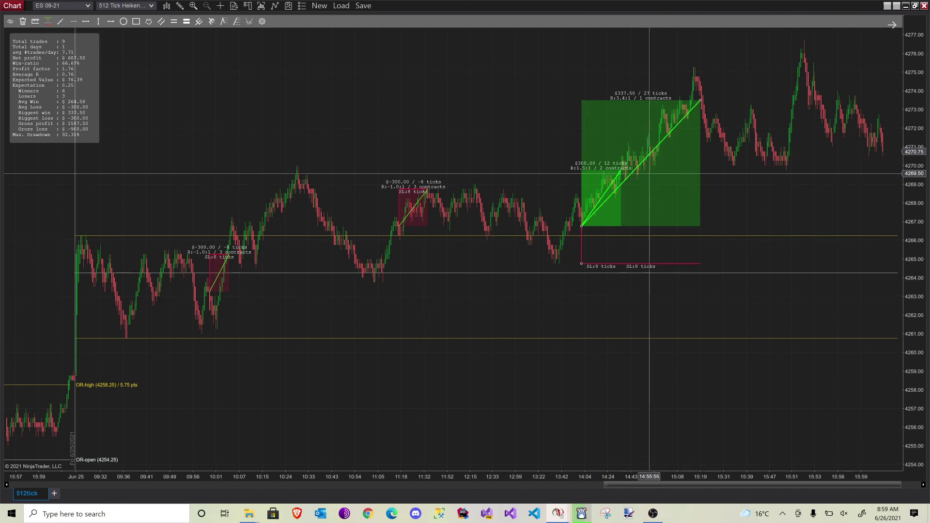
{"action": "scroll", "coordinate": [582, 288], "scroll_direction": "up", "scroll_amount": 1}
{"action": "scroll", "coordinate": [583, 287], "scroll_direction": "down", "scroll_amount": 10}
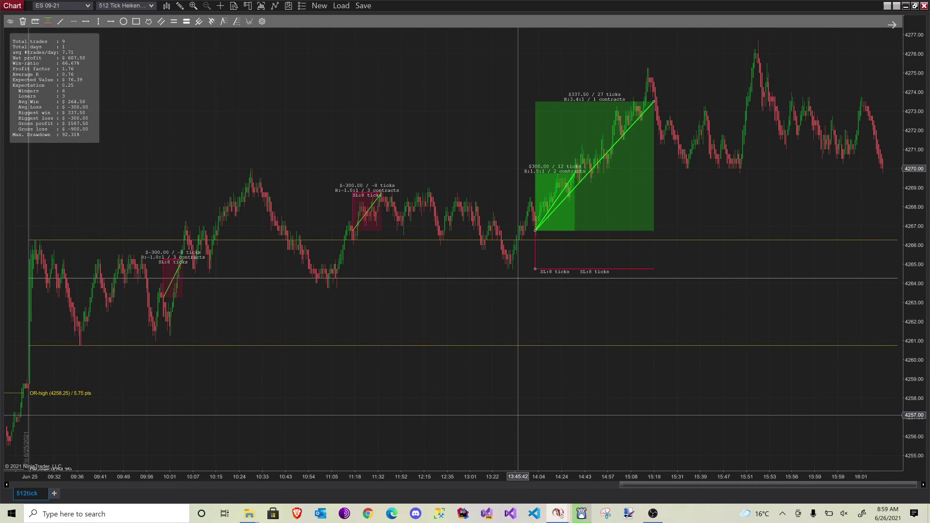
{"action": "scroll", "coordinate": [518, 415], "scroll_direction": "up", "scroll_amount": 12}
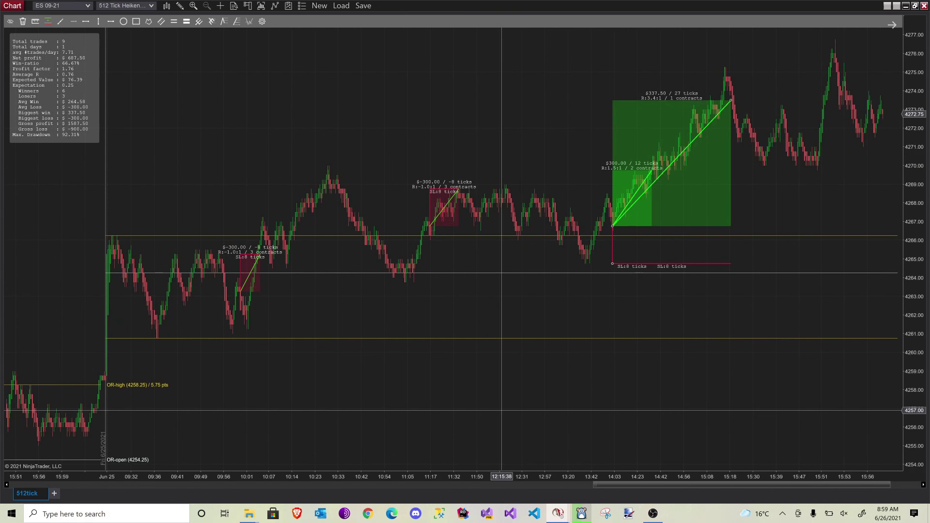
{"action": "scroll", "coordinate": [470, 357], "scroll_direction": "down", "scroll_amount": 1}
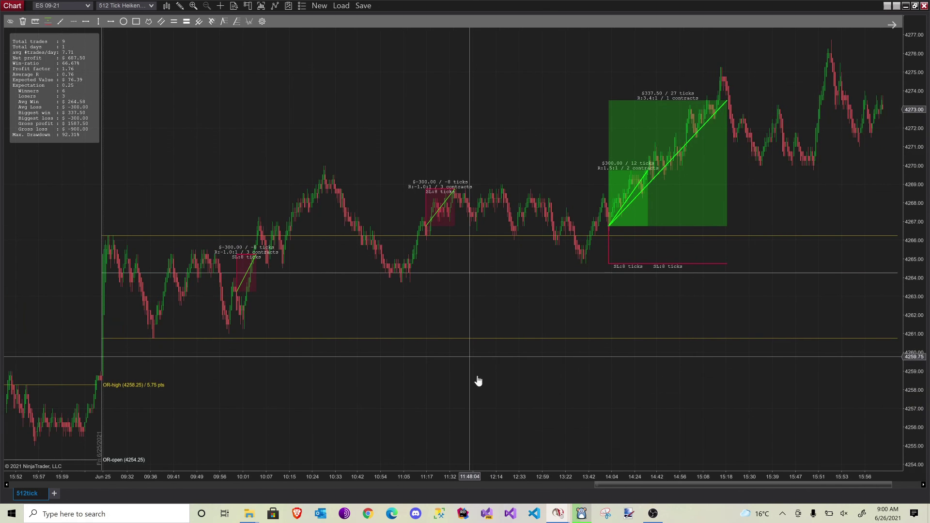
{"action": "scroll", "coordinate": [478, 382], "scroll_direction": "up", "scroll_amount": 2}
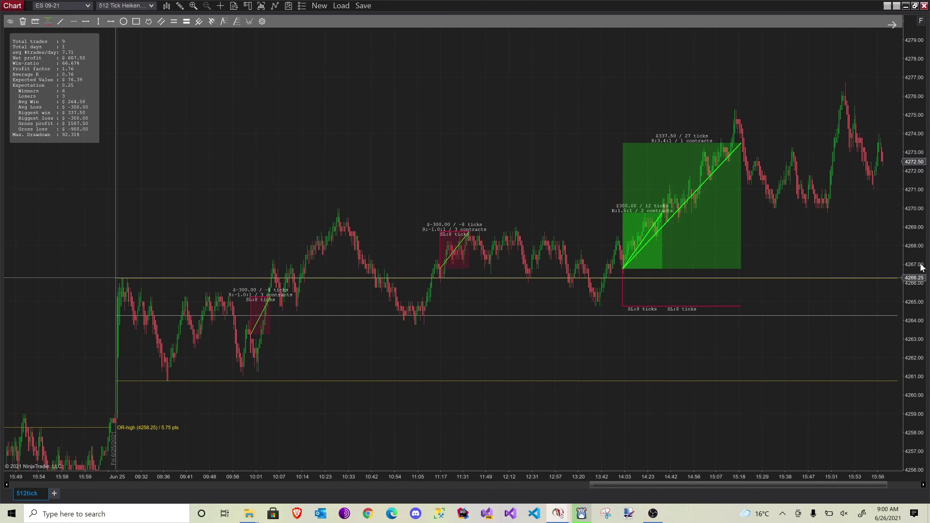
{"action": "left_click_drag", "start_coordinate": [925, 275], "coordinate": [923, 234]}
{"action": "scroll", "coordinate": [680, 283], "scroll_direction": "down", "scroll_amount": 2}
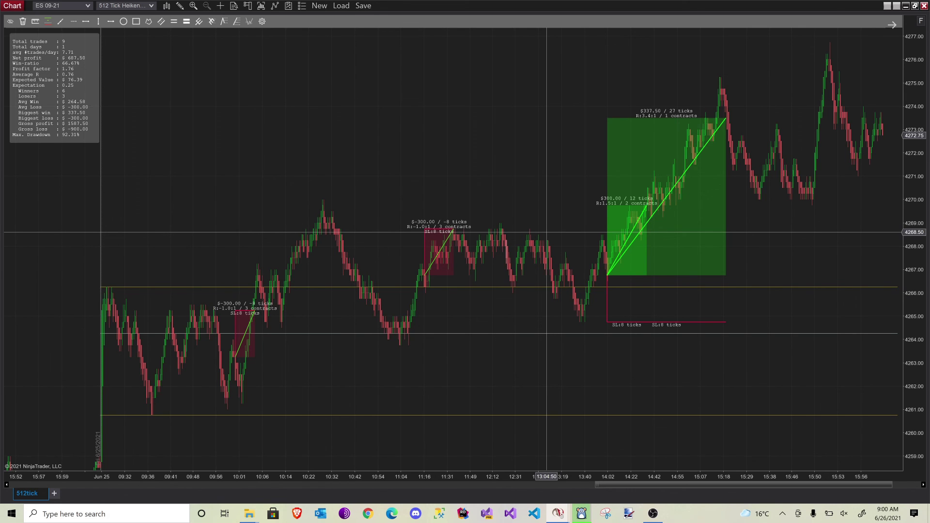
{"action": "left_click_drag", "start_coordinate": [830, 272], "coordinate": [804, 296]}
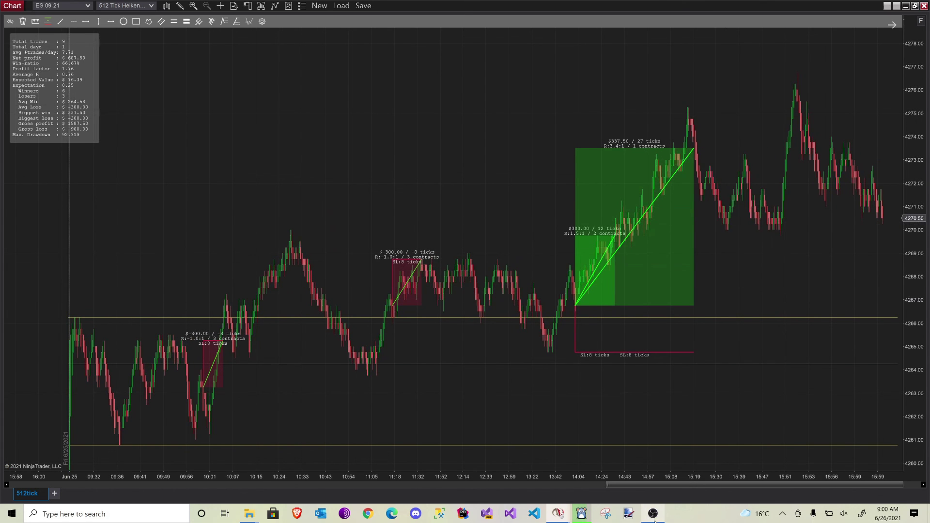
{"action": "left_click", "coordinate": [653, 515]}
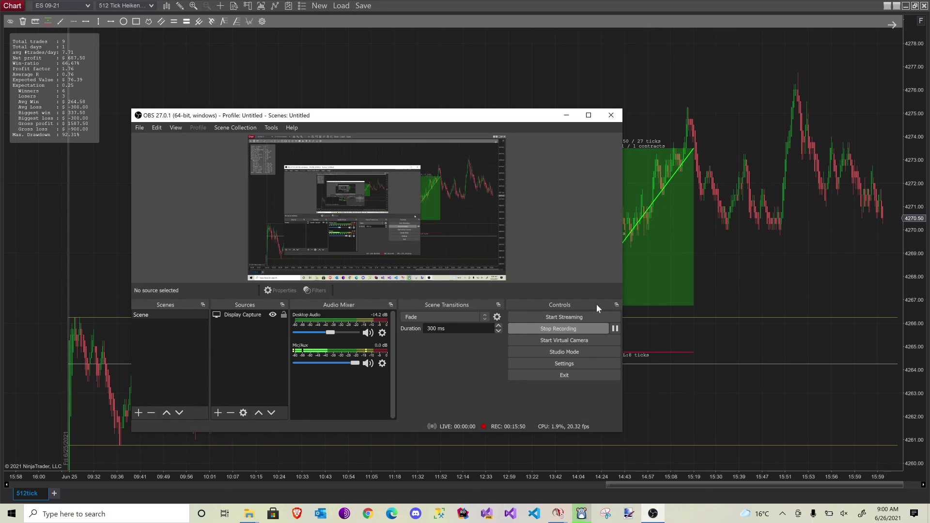